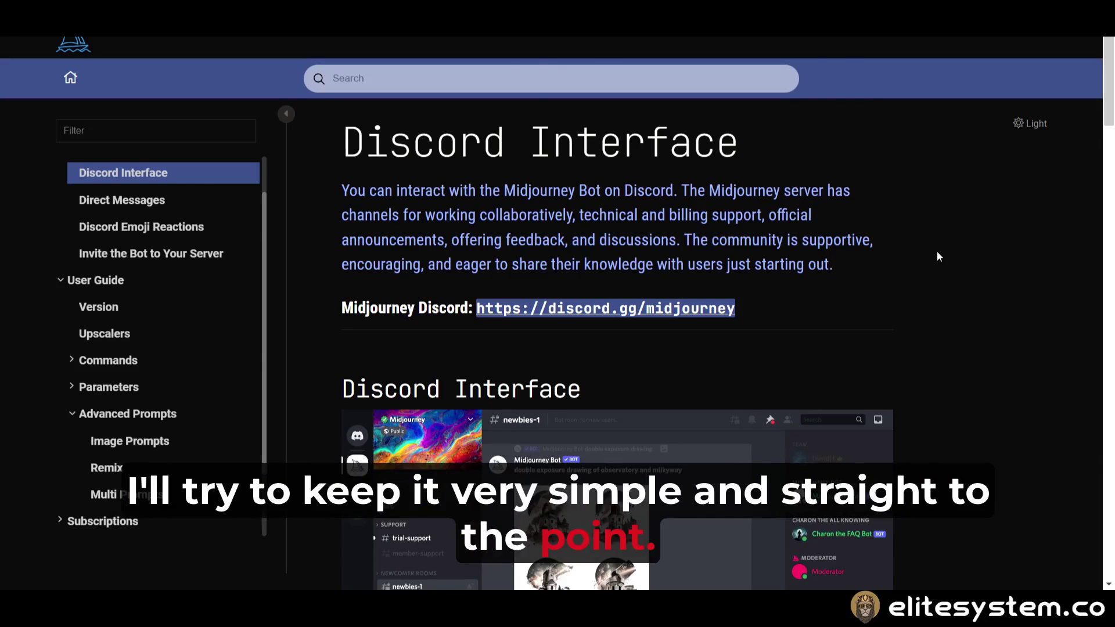
Step: Read through the server, channel and member list sections of the Discord Interface documentation page
scroll(936, 250, down, 7)
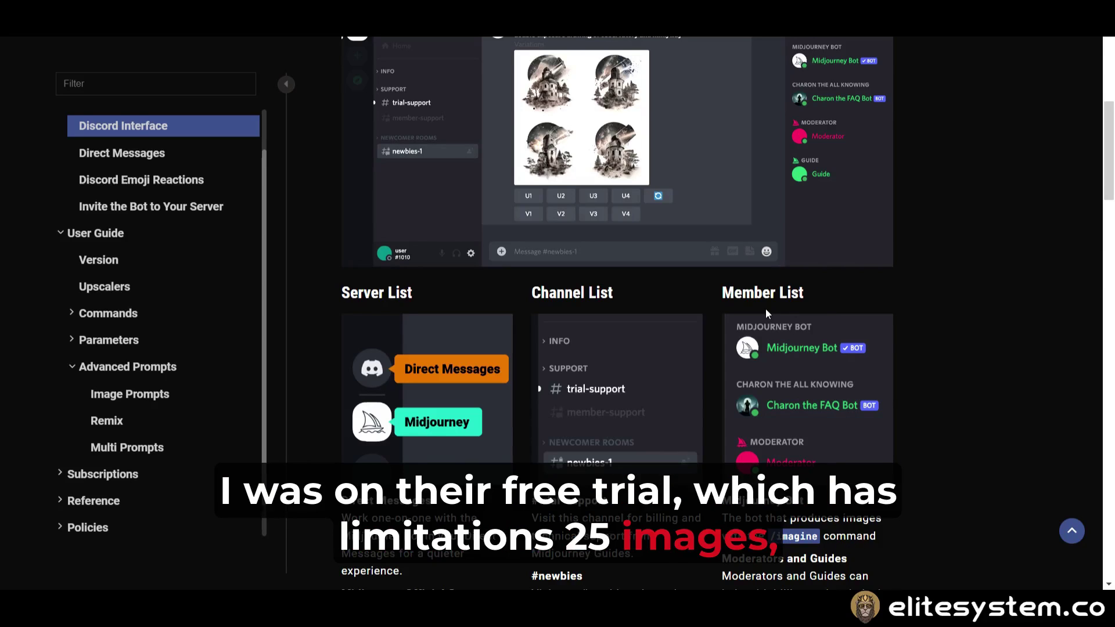
scroll(766, 308, down, 5)
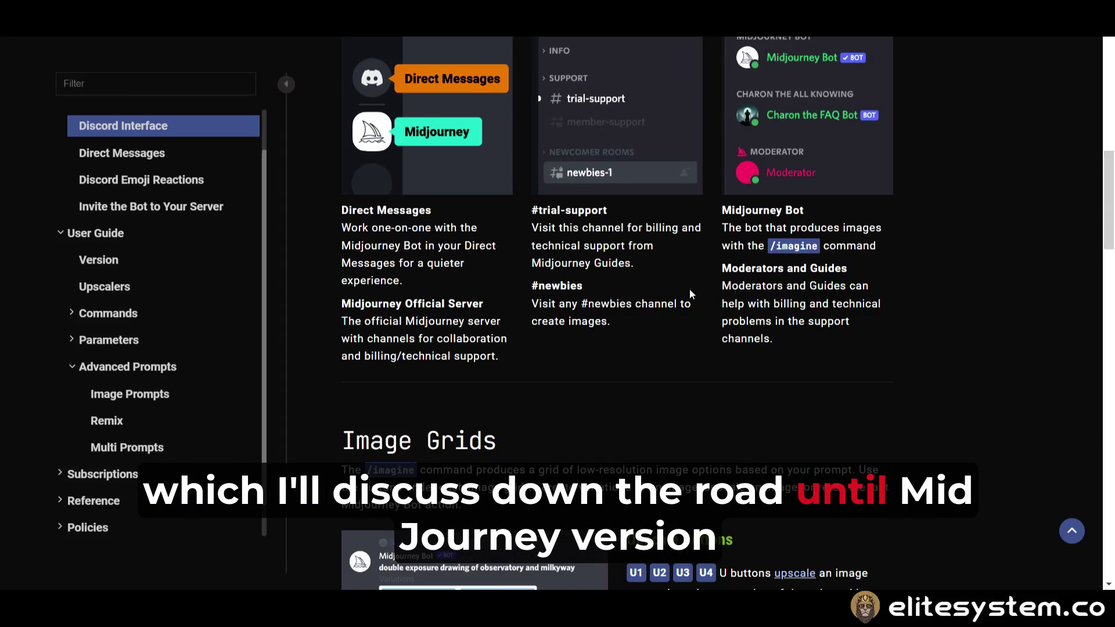
scroll(688, 288, up, 1)
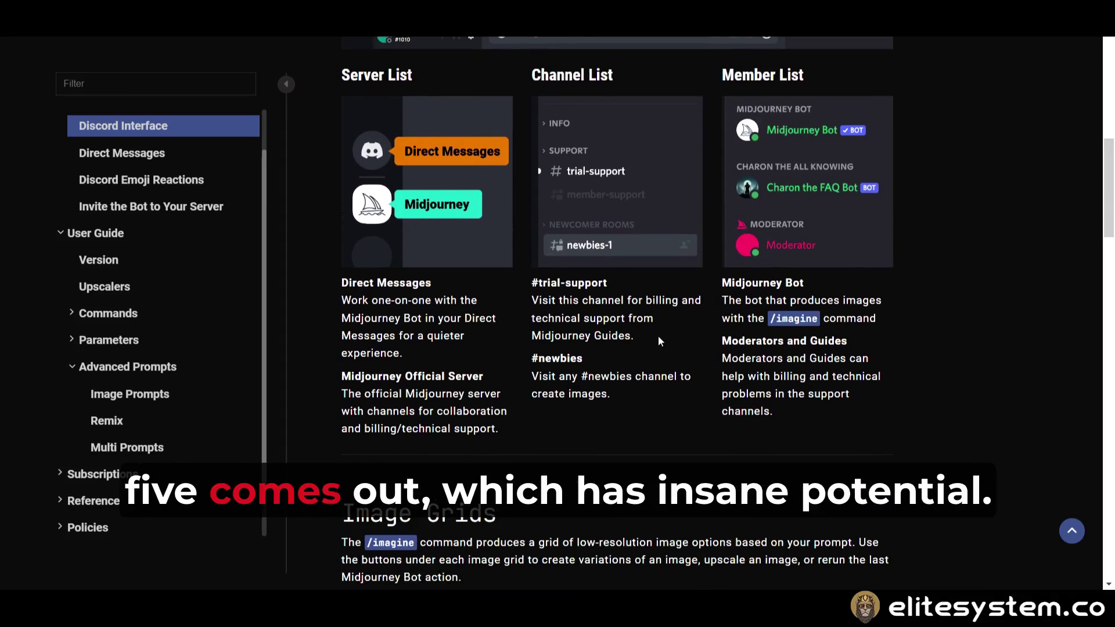
scroll(657, 335, up, 1)
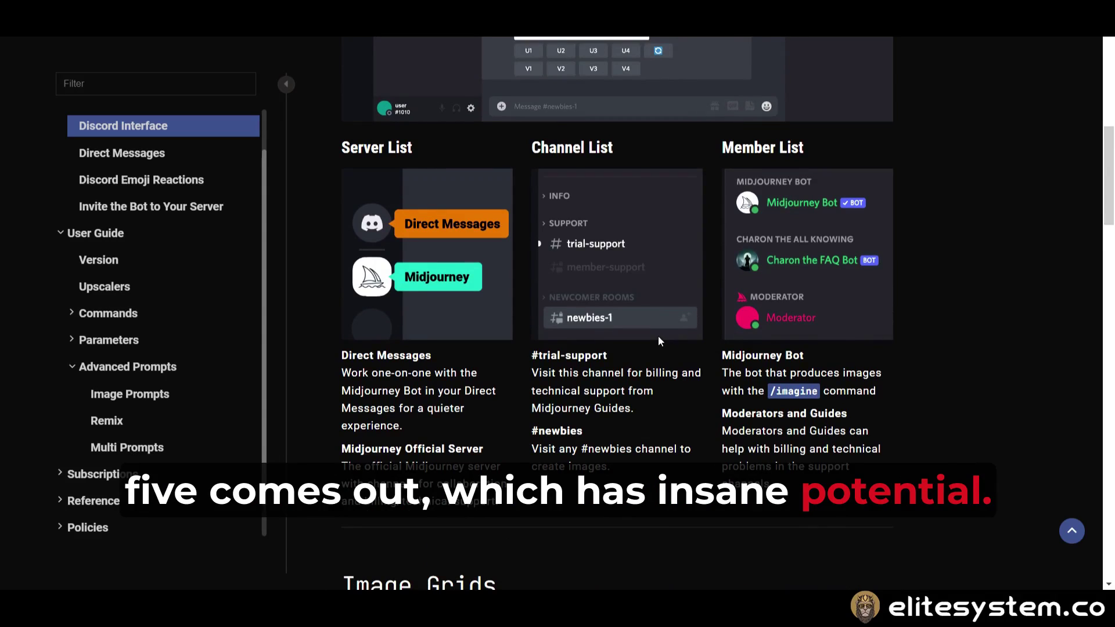
scroll(657, 336, up, 2)
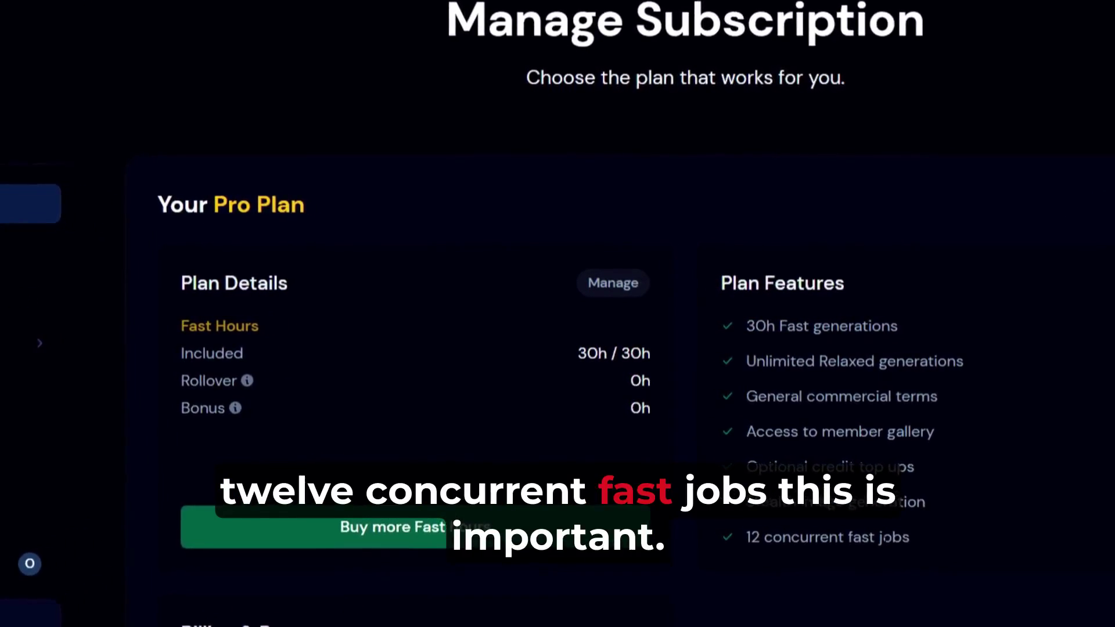
Step: Review the Pro Plan features on the Manage Subscription page, marking the 12 concurrent fast jobs entry
drag(749, 505, 933, 507)
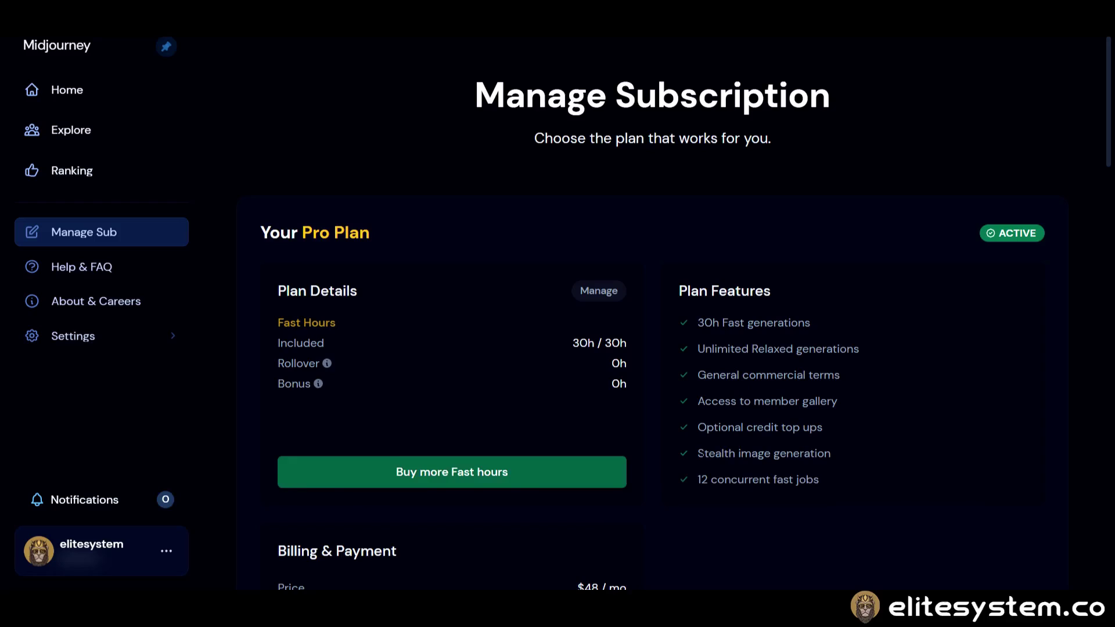
drag(749, 504, 903, 504)
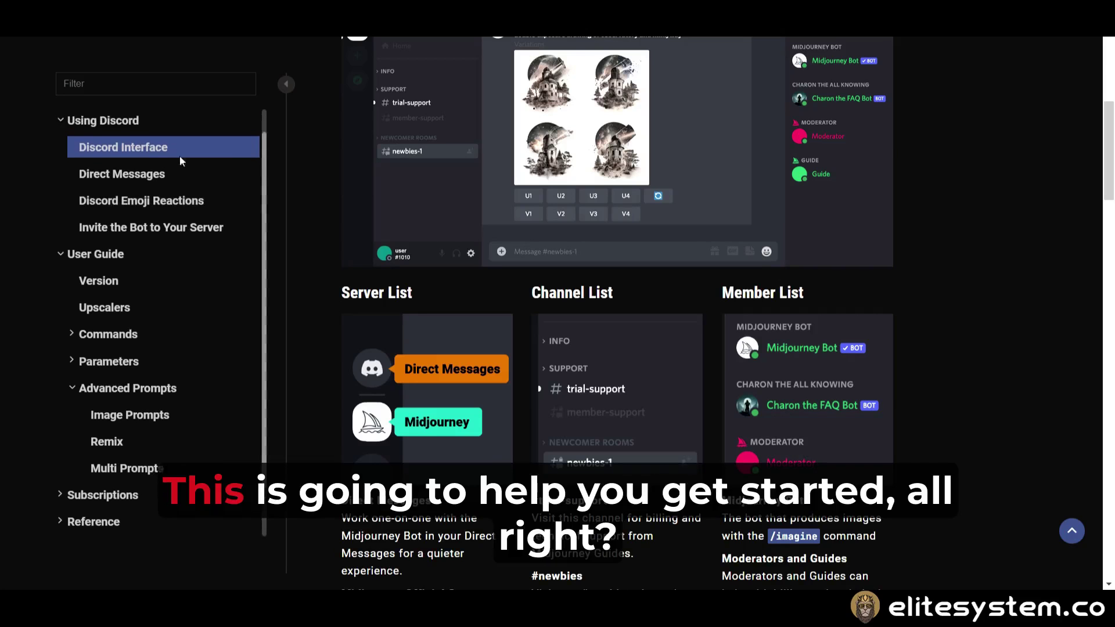
Step: Open the Quick Start page under Getting Started and view its Join the Discord section
scroll(174, 151, up, 1)
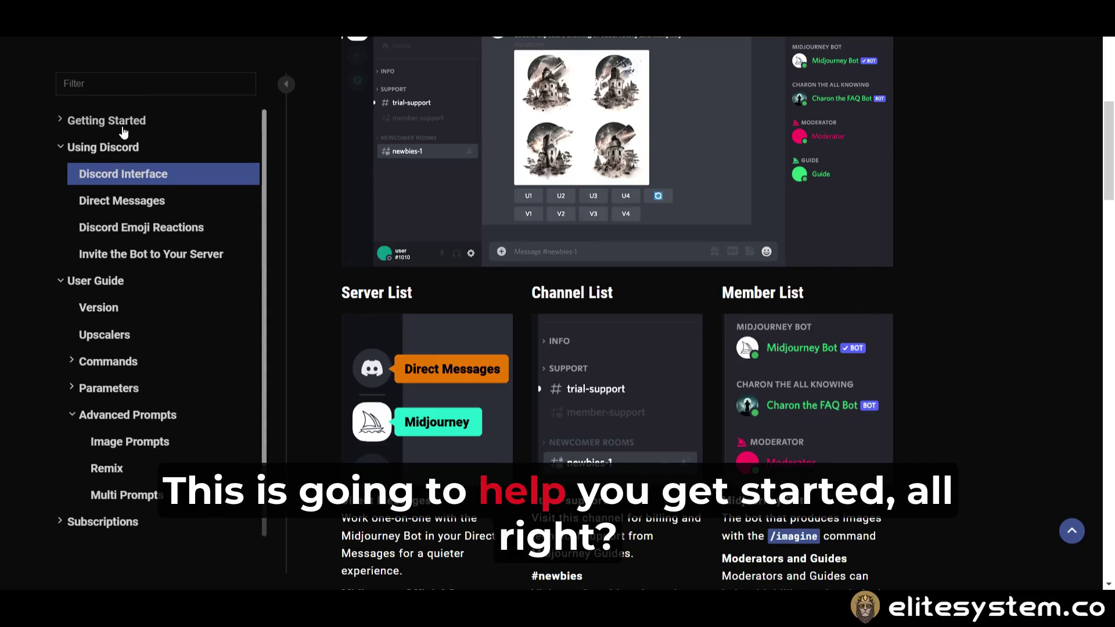
click(116, 122)
click(116, 148)
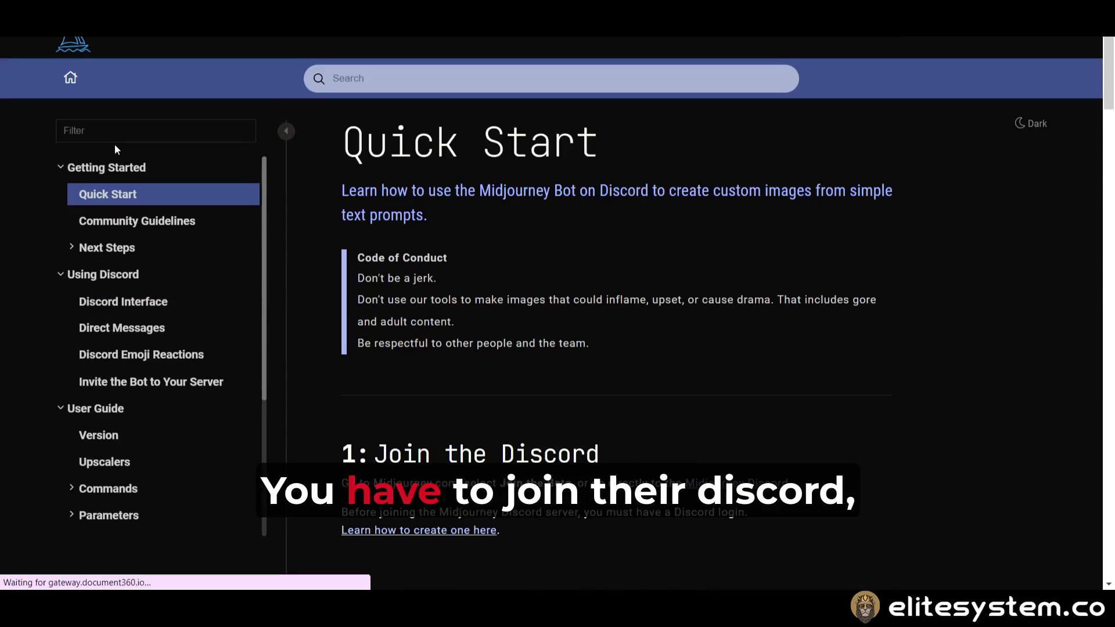
scroll(697, 267, down, 3)
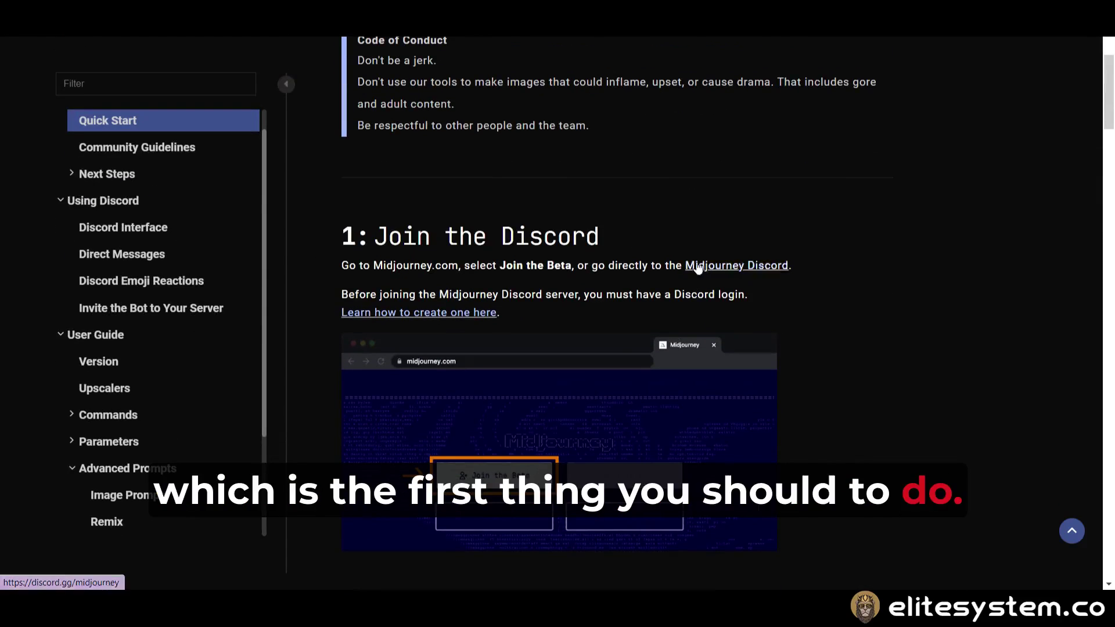
Step: Look at the Community Guidelines and the basic and advanced prompt structures on the Prompts page under Next Steps
click(134, 147)
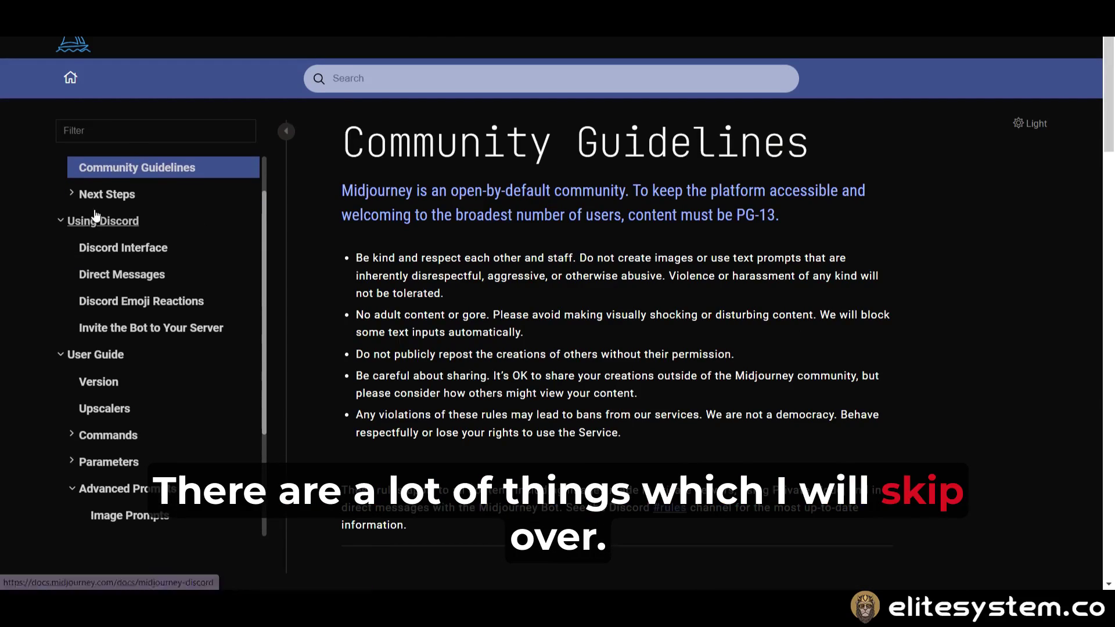
click(108, 195)
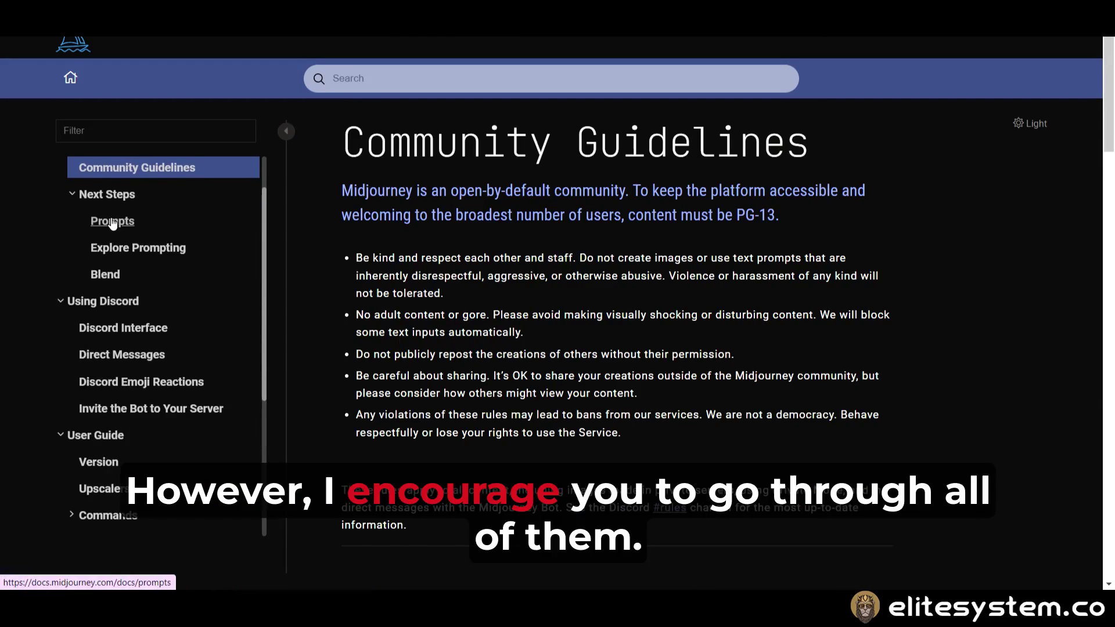
click(112, 222)
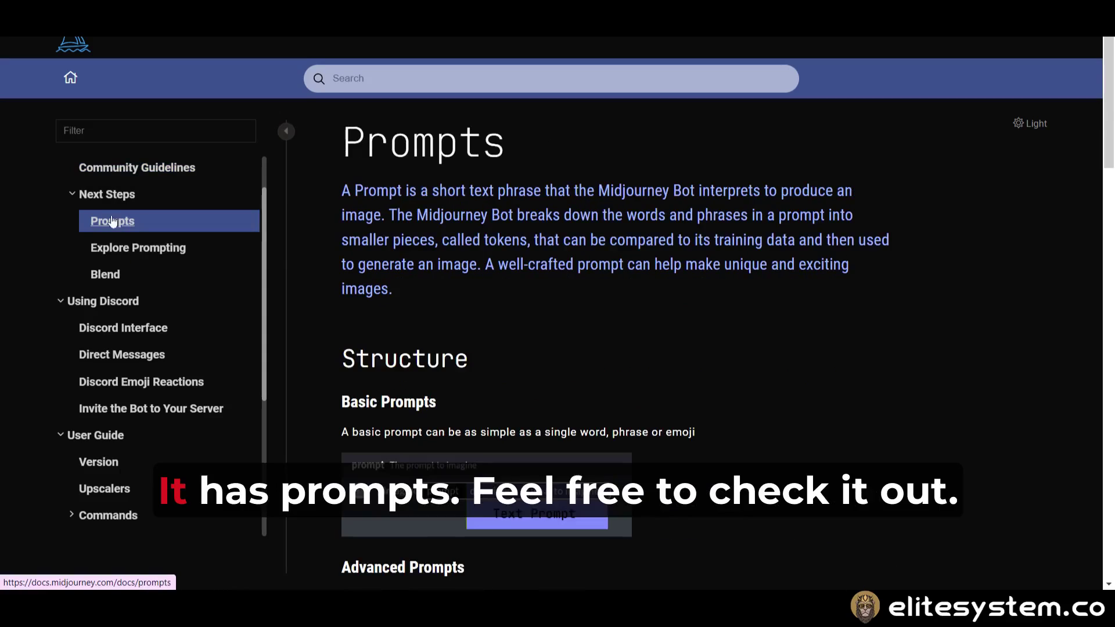
scroll(514, 360, down, 5)
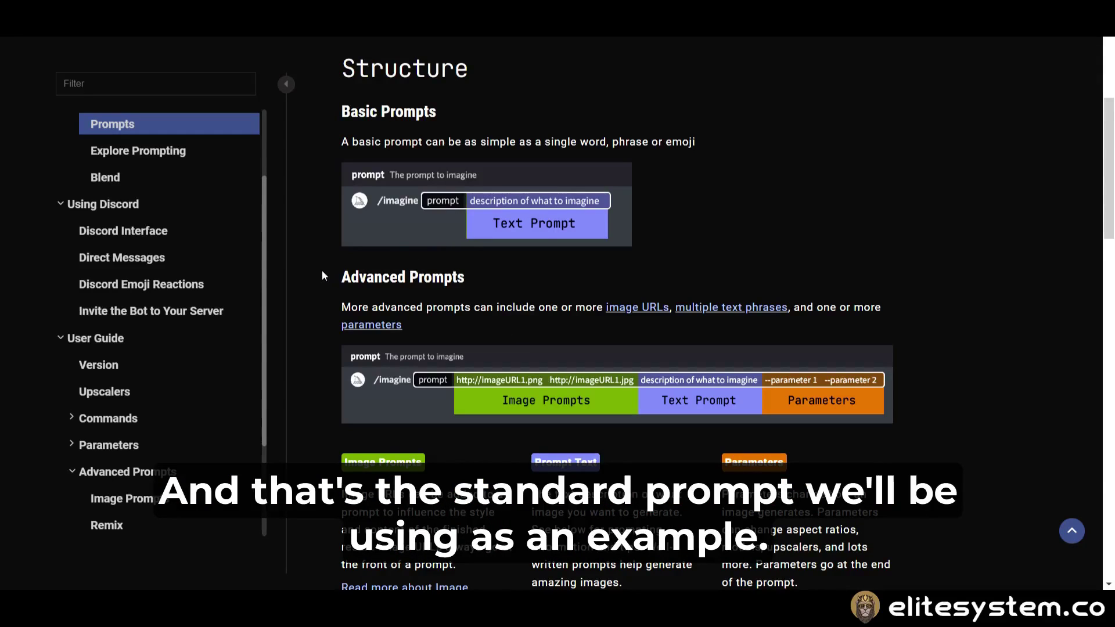
Step: Return to the Discord Interface page and look over its Image Grids section
click(130, 235)
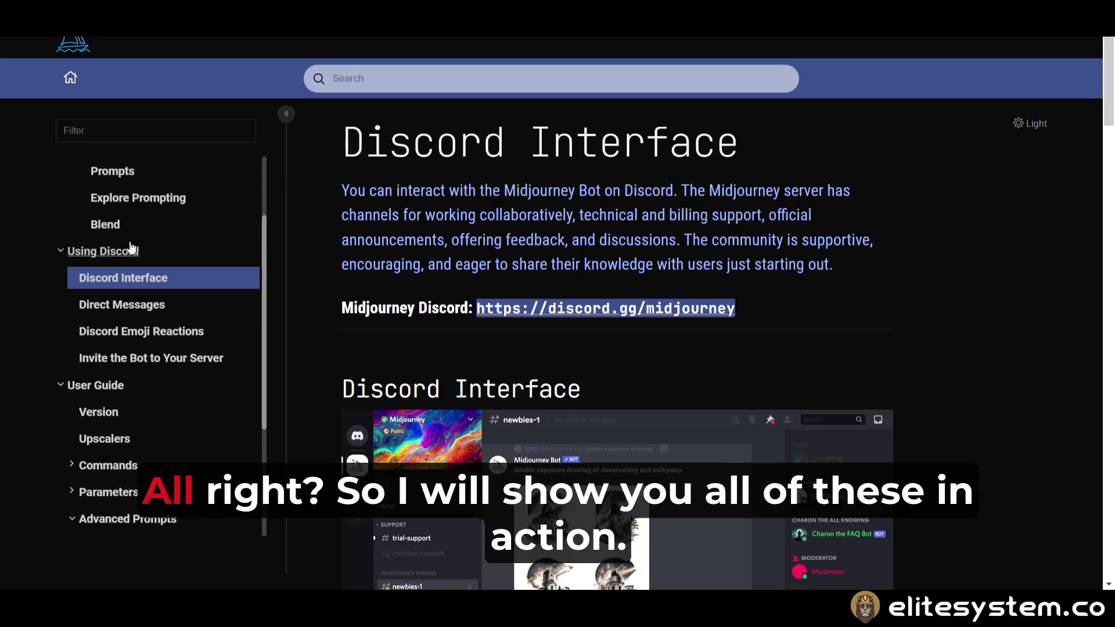
scroll(481, 324, down, 5)
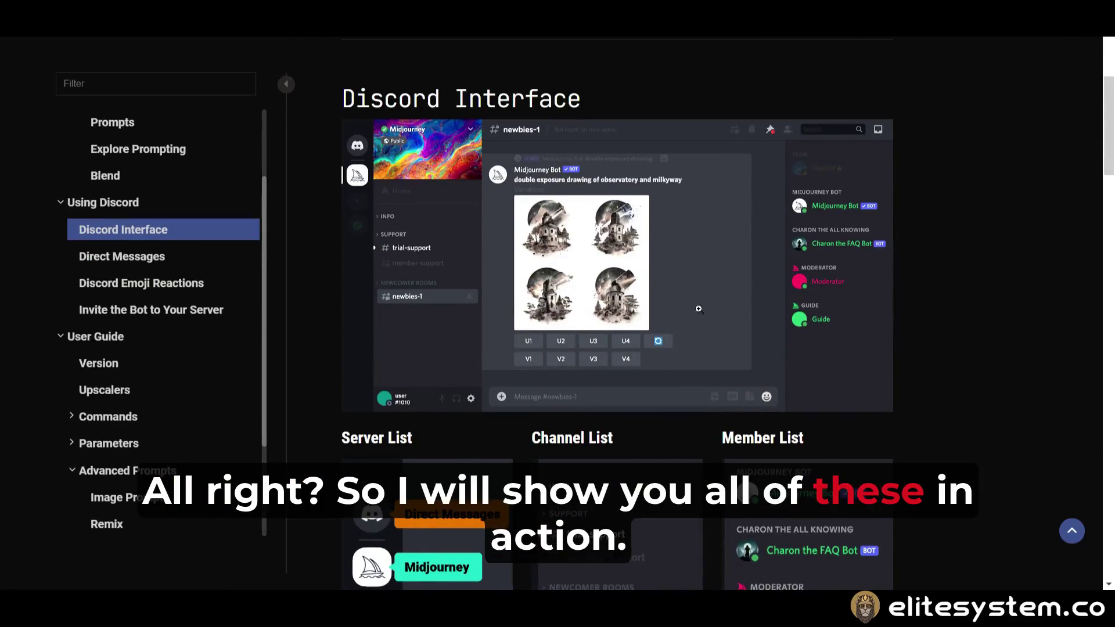
scroll(698, 309, down, 12)
scroll(233, 299, up, 4)
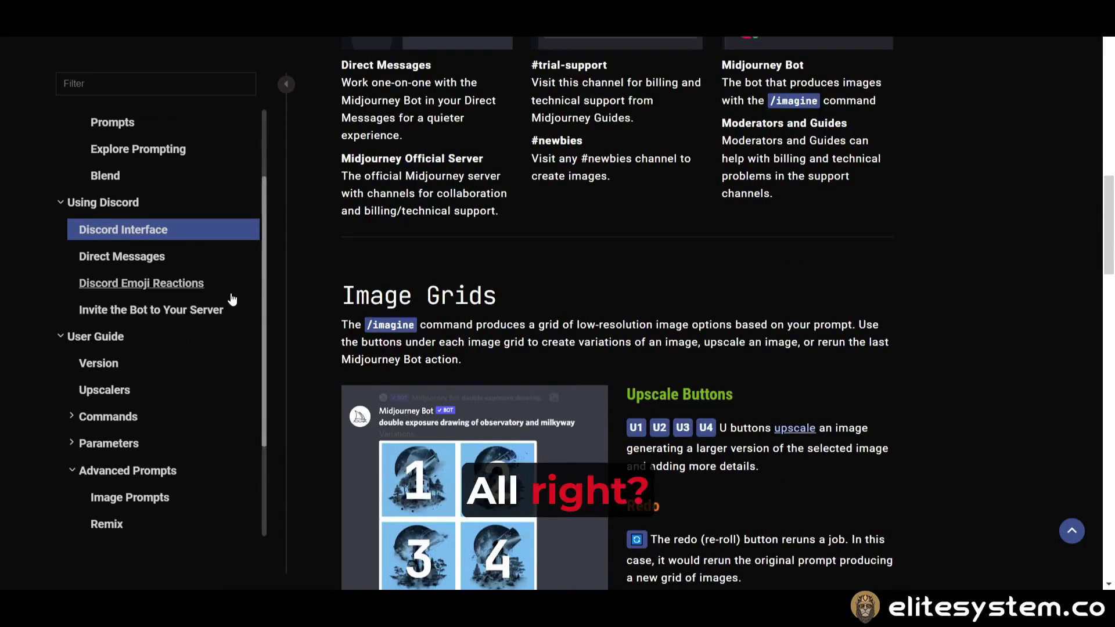
Step: View the Direct Messages page and read the notes on the Invite the Bot to Your Server page
click(139, 257)
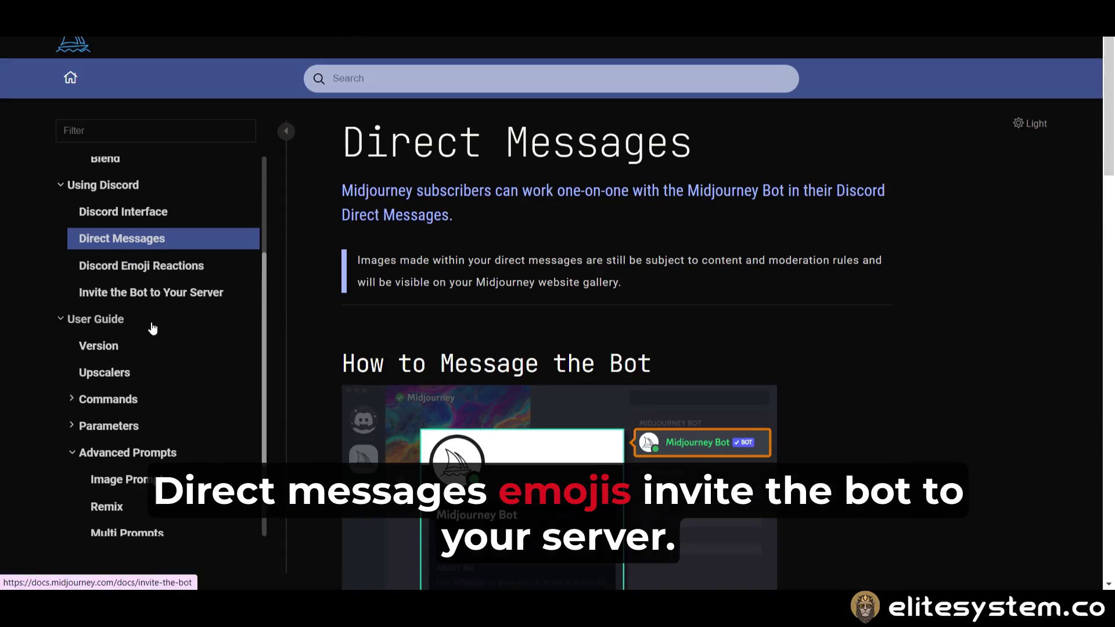
click(142, 295)
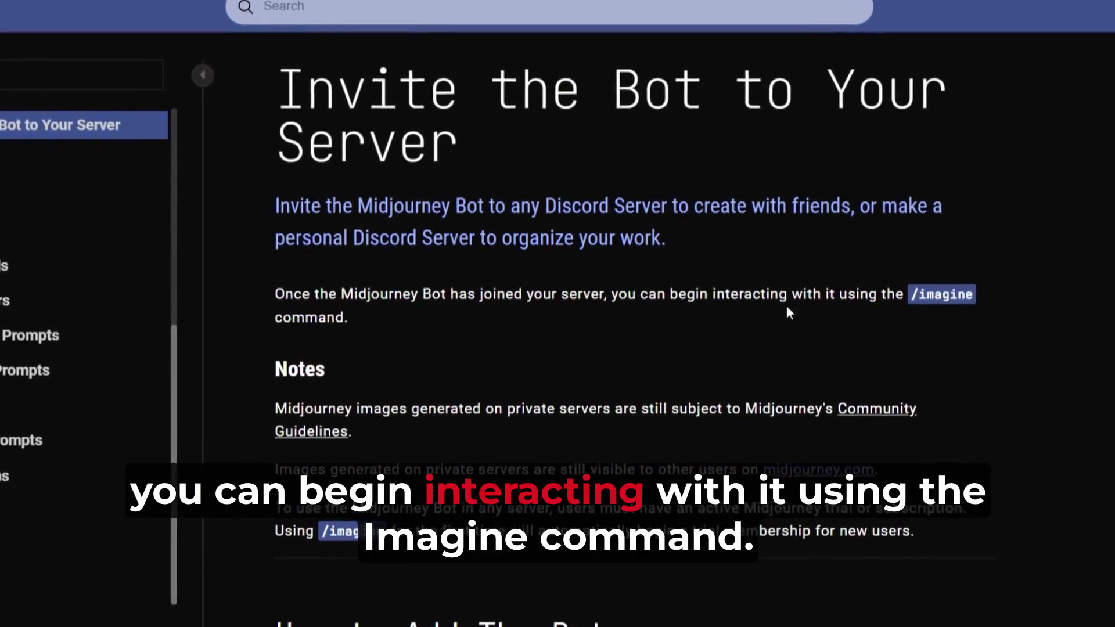
scroll(421, 301, down, 3)
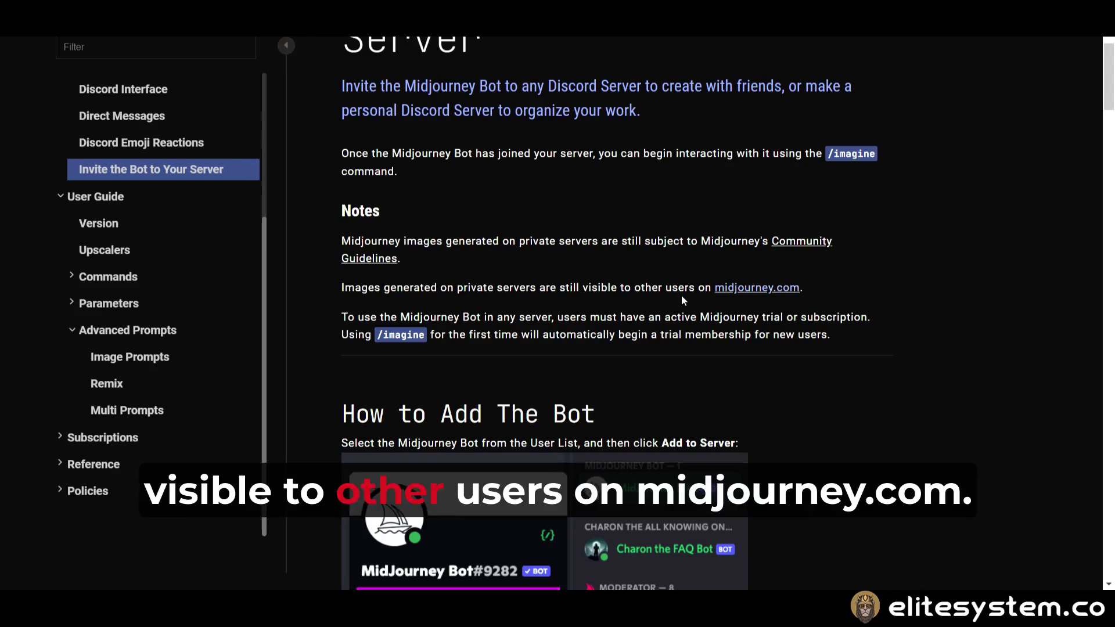
scroll(763, 301, down, 1)
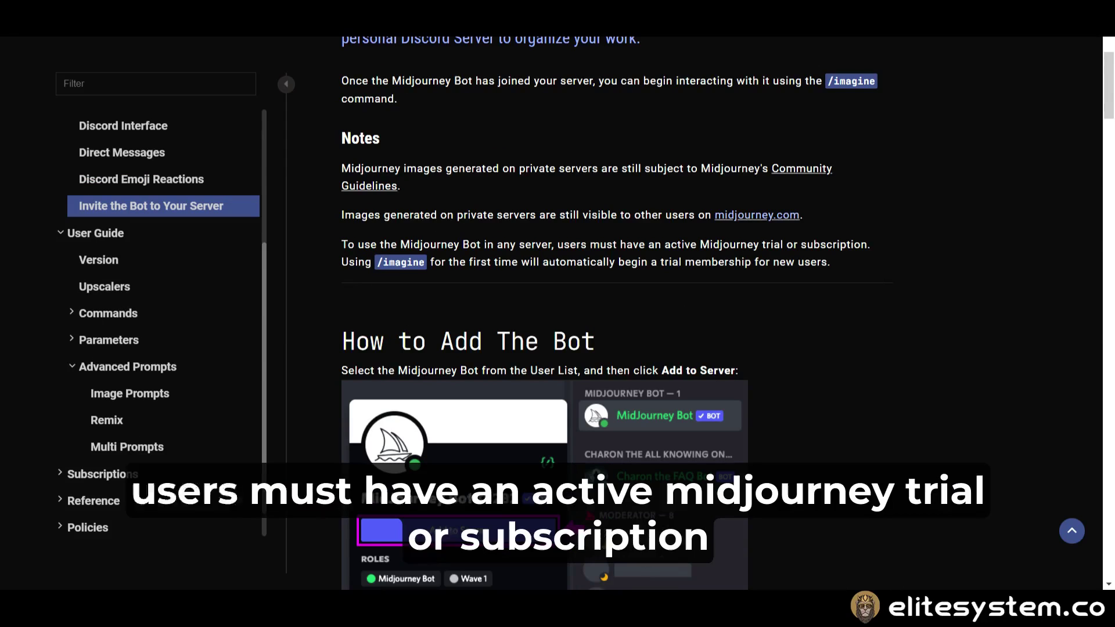
drag(724, 249, 866, 246)
click(365, 274)
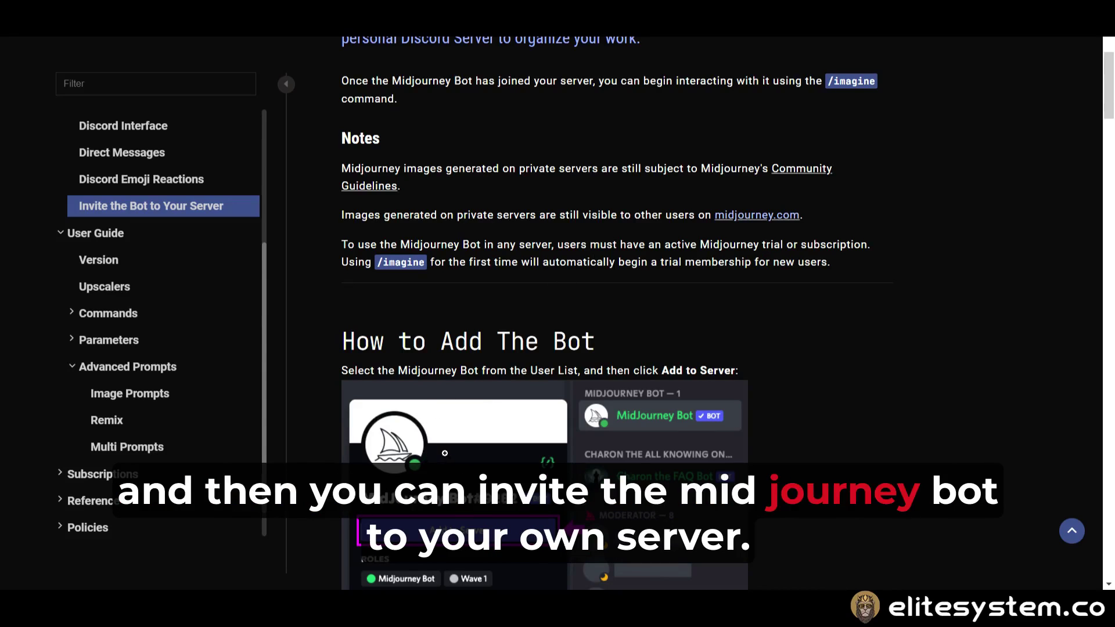
scroll(174, 326, down, 1)
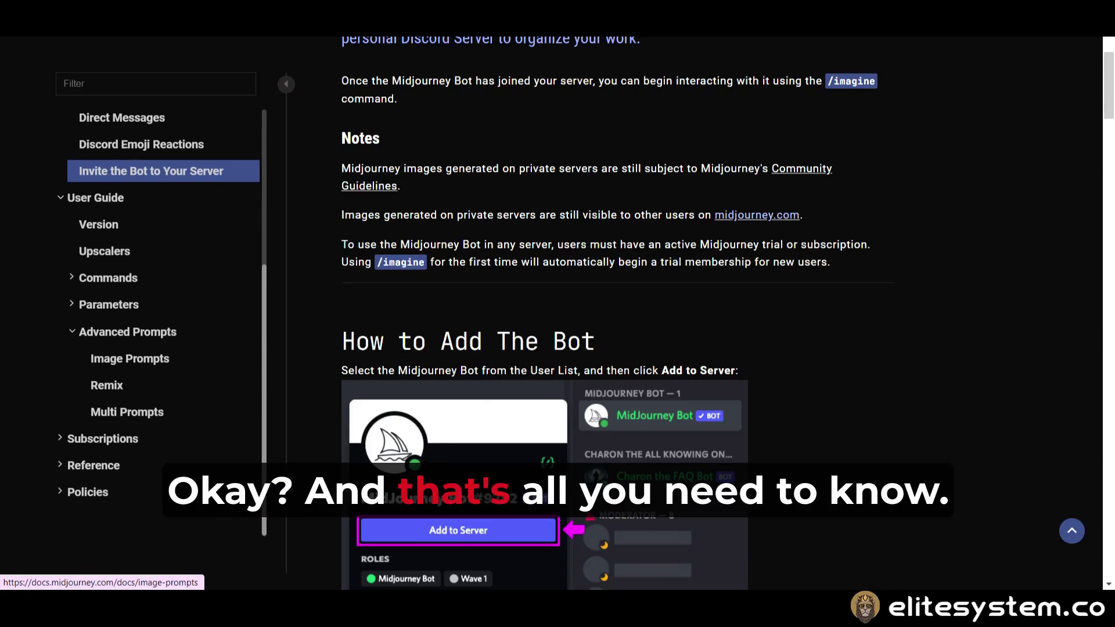
Step: Browse the Remix and Multi Prompts pages and further User Guide topics in the documentation
click(108, 388)
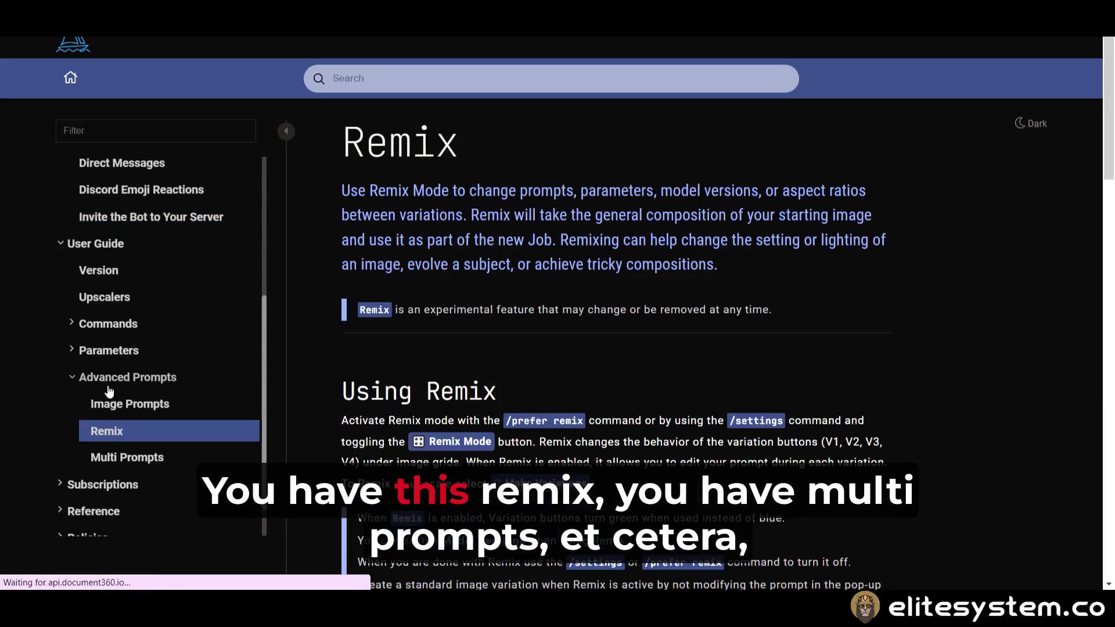
click(106, 454)
scroll(440, 408, down, 5)
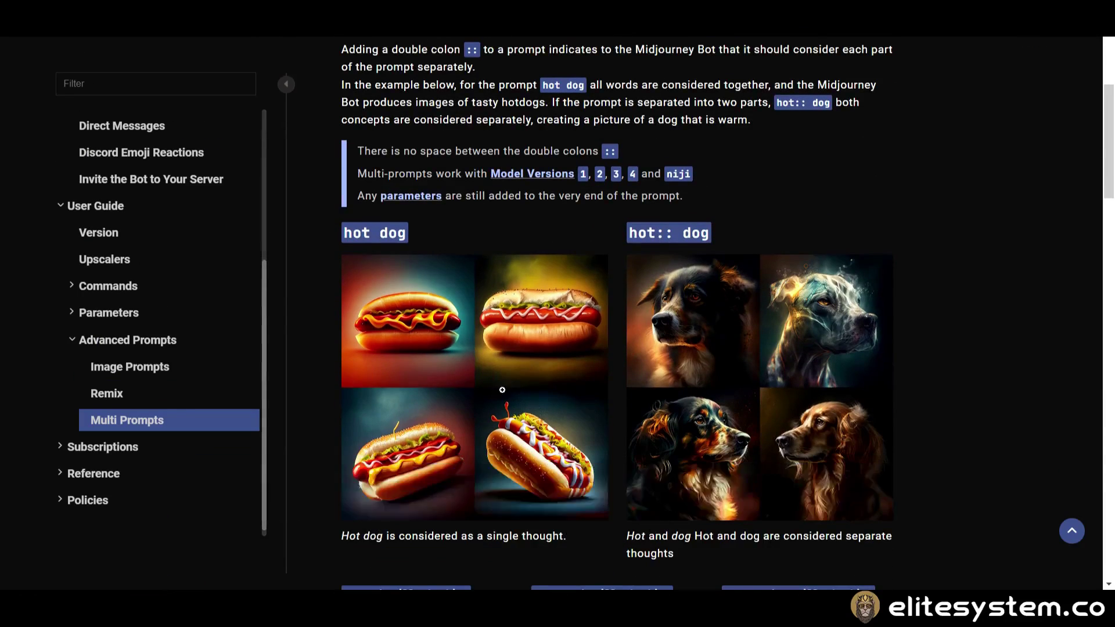
click(106, 258)
click(108, 333)
scroll(302, 137, down, 3)
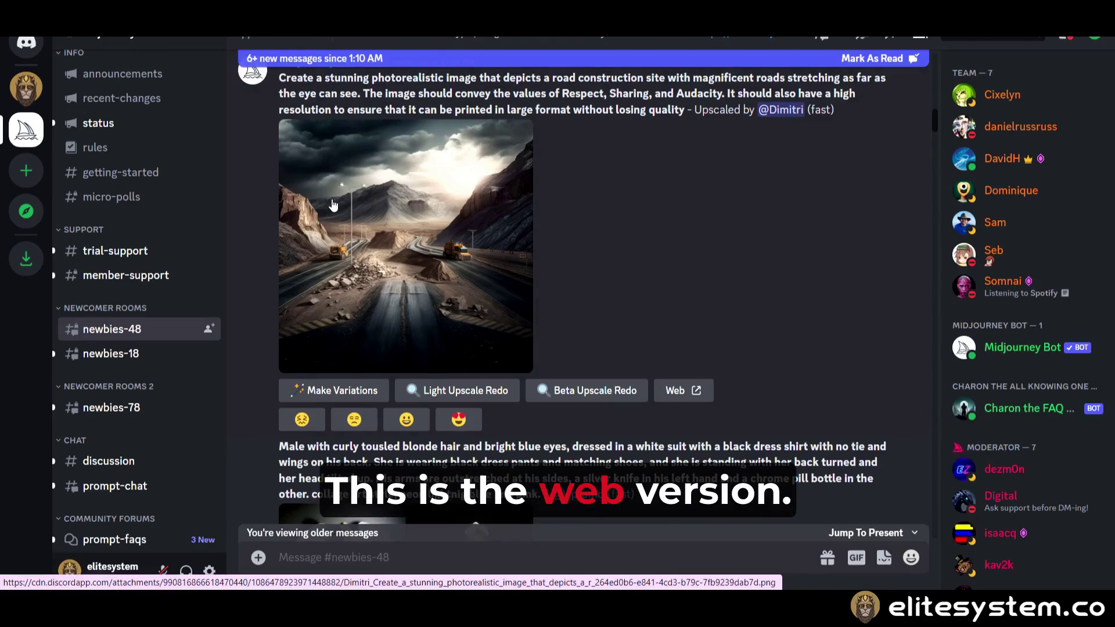
Step: Open the personal elitesystem server in Discord and view the options for creating a server
click(25, 87)
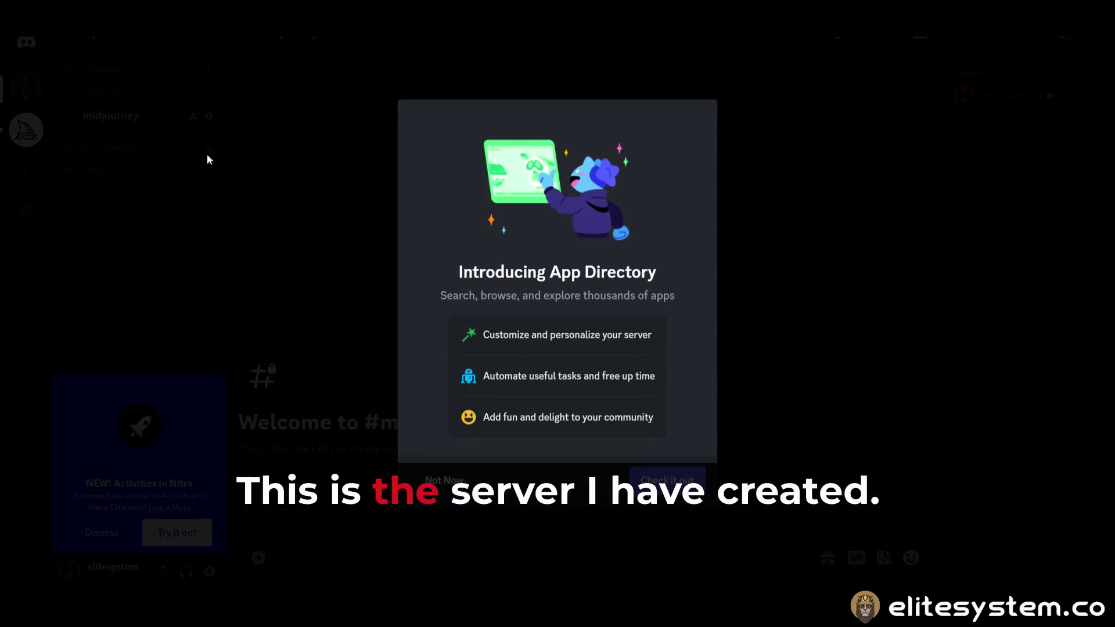
key(Escape)
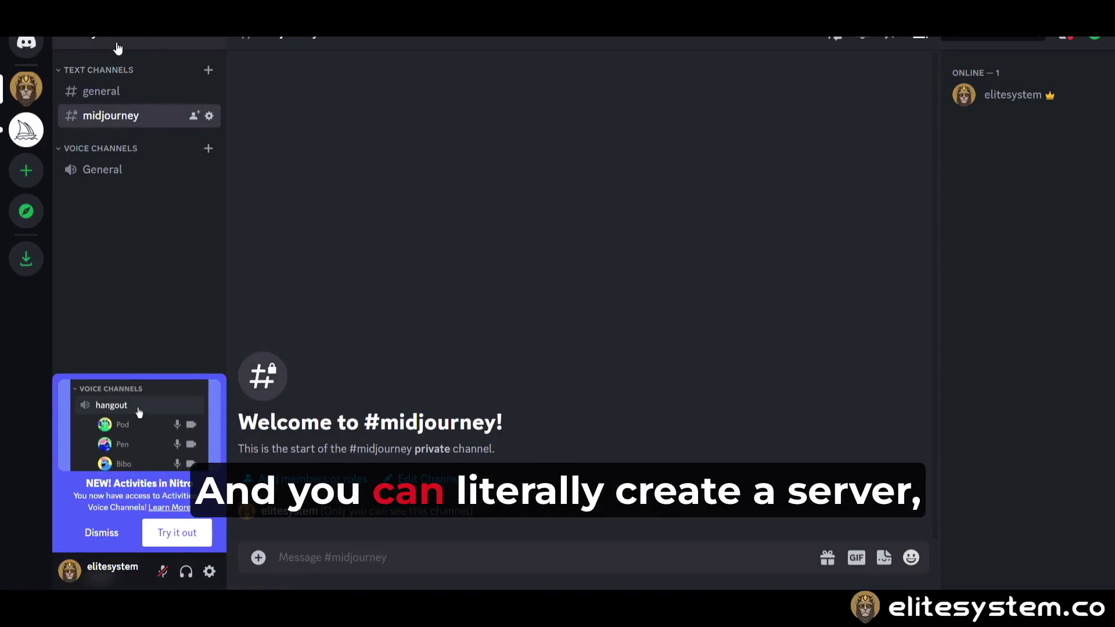
click(26, 170)
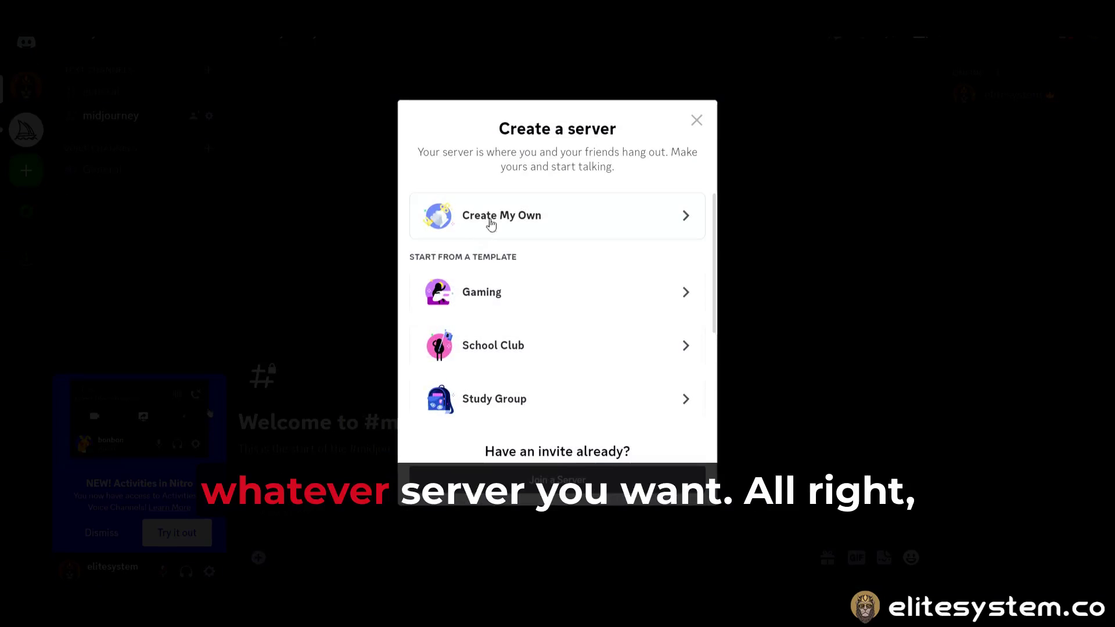
click(697, 121)
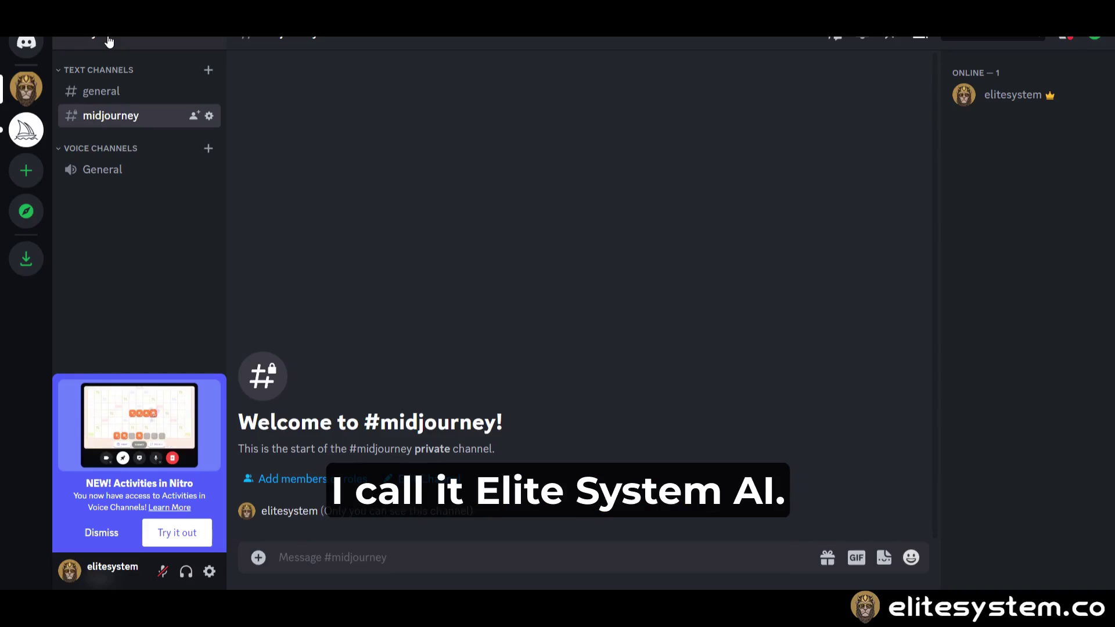
Step: Create a non-private text channel named background in the personal server
click(208, 69)
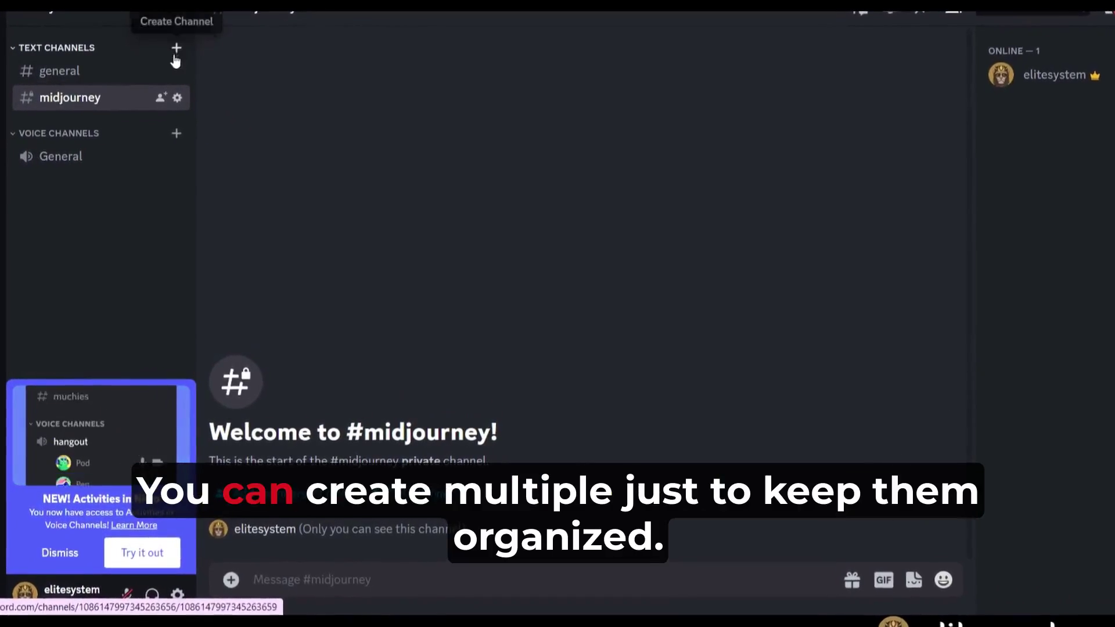
click(174, 56)
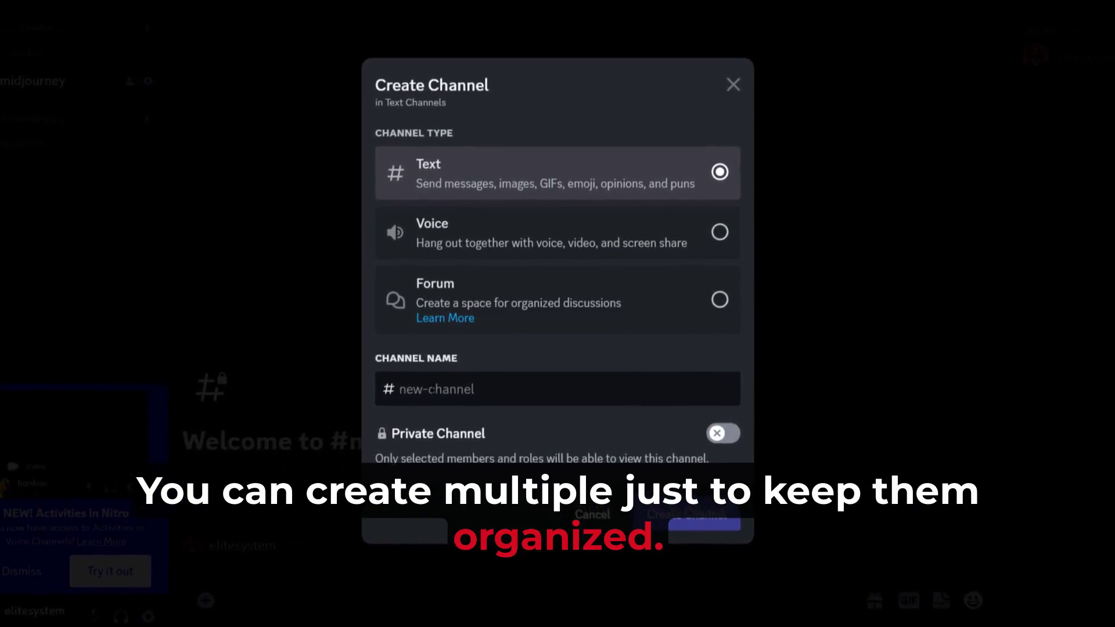
text(background)
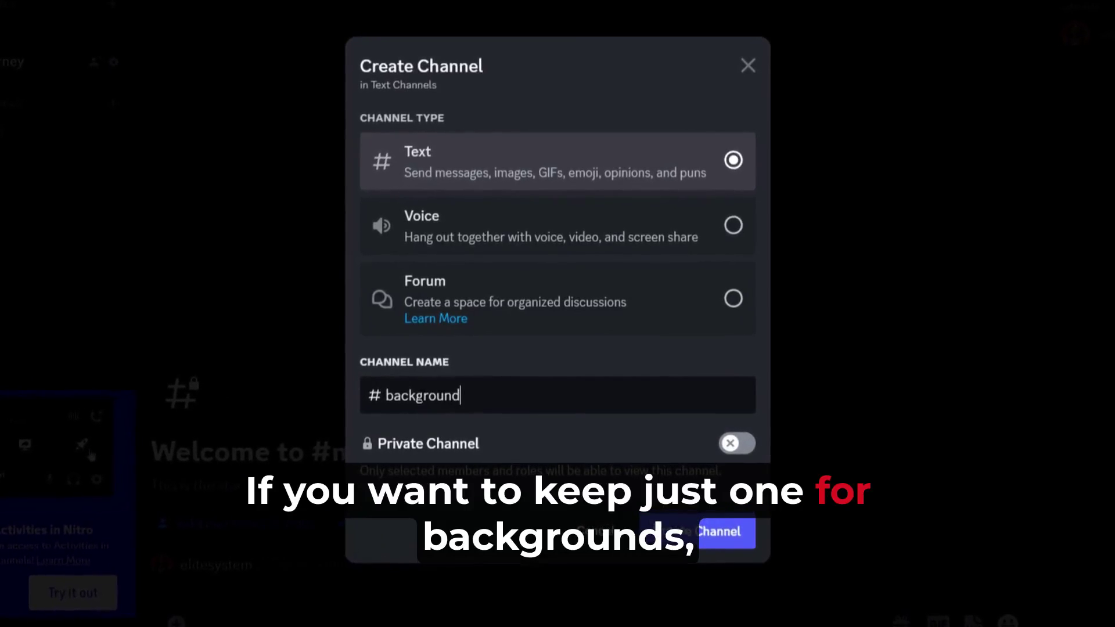
click(733, 551)
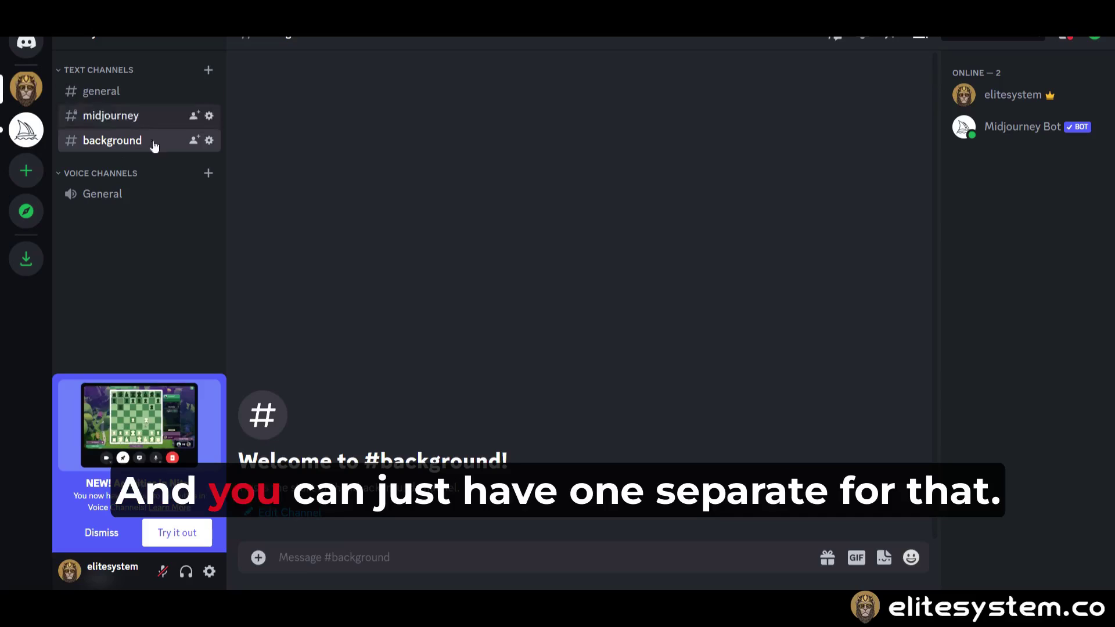
Step: Create two more non-private text channels named avtars and cat in the personal server
click(206, 72)
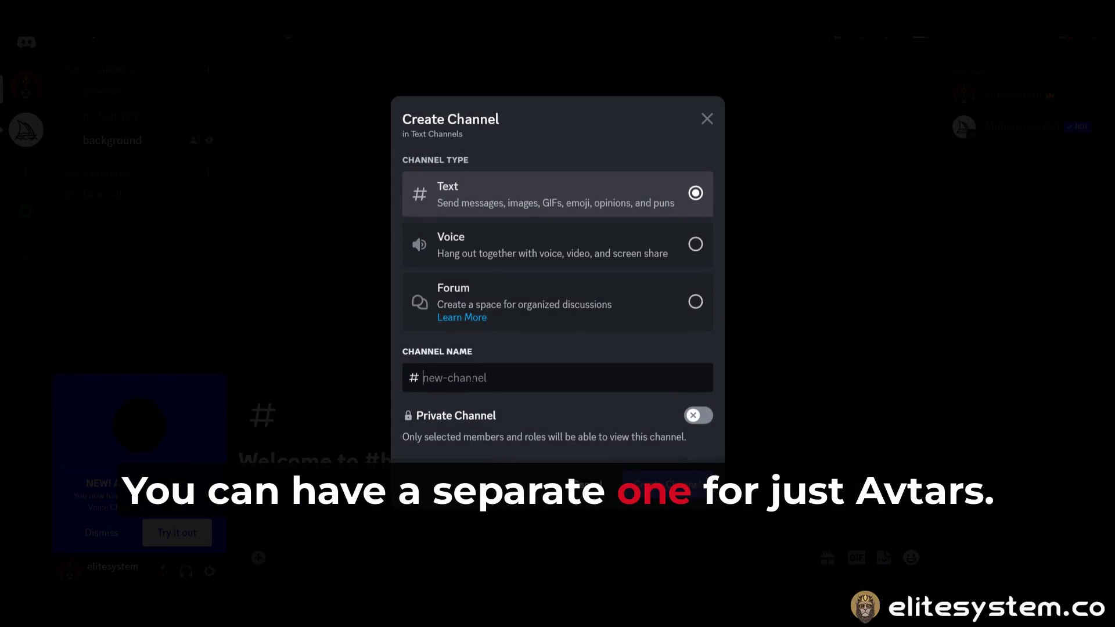
text(avtars)
key(Return)
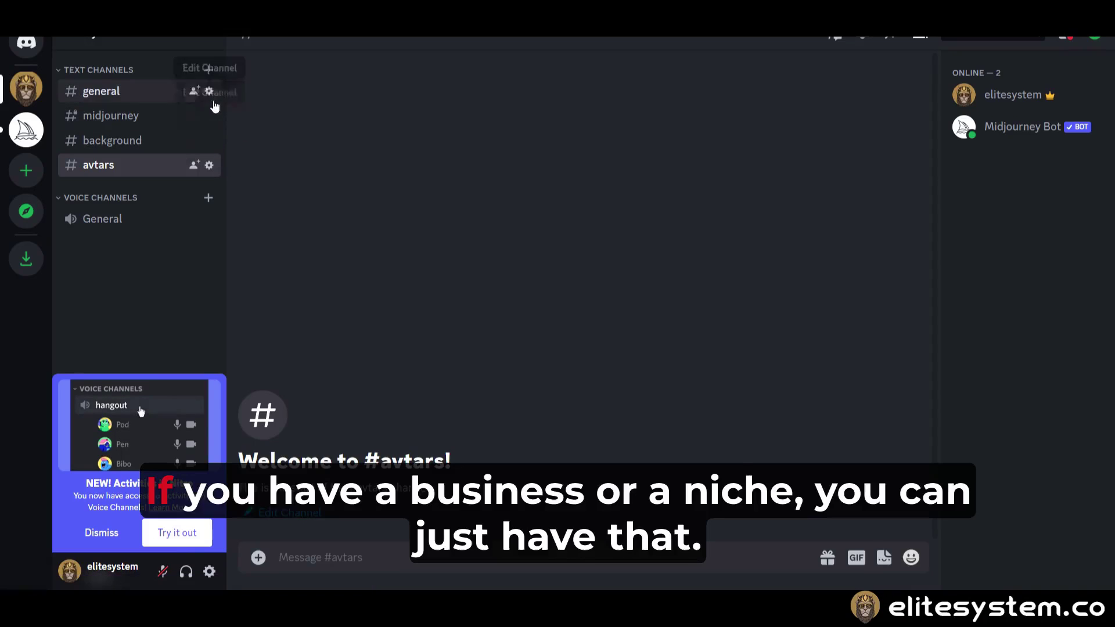
click(207, 70)
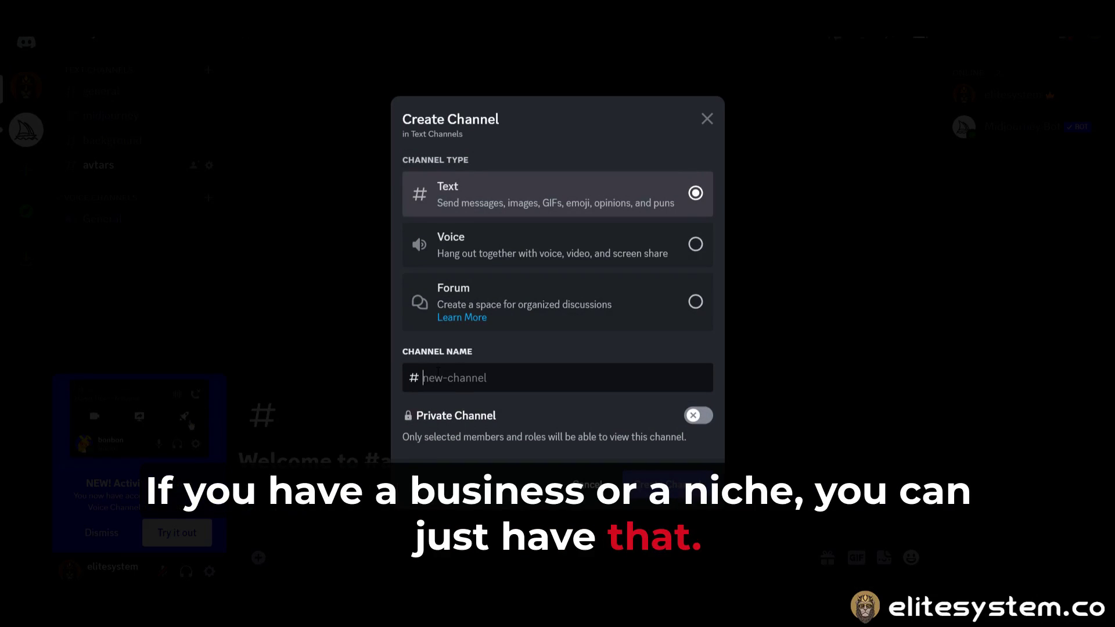
text(cat)
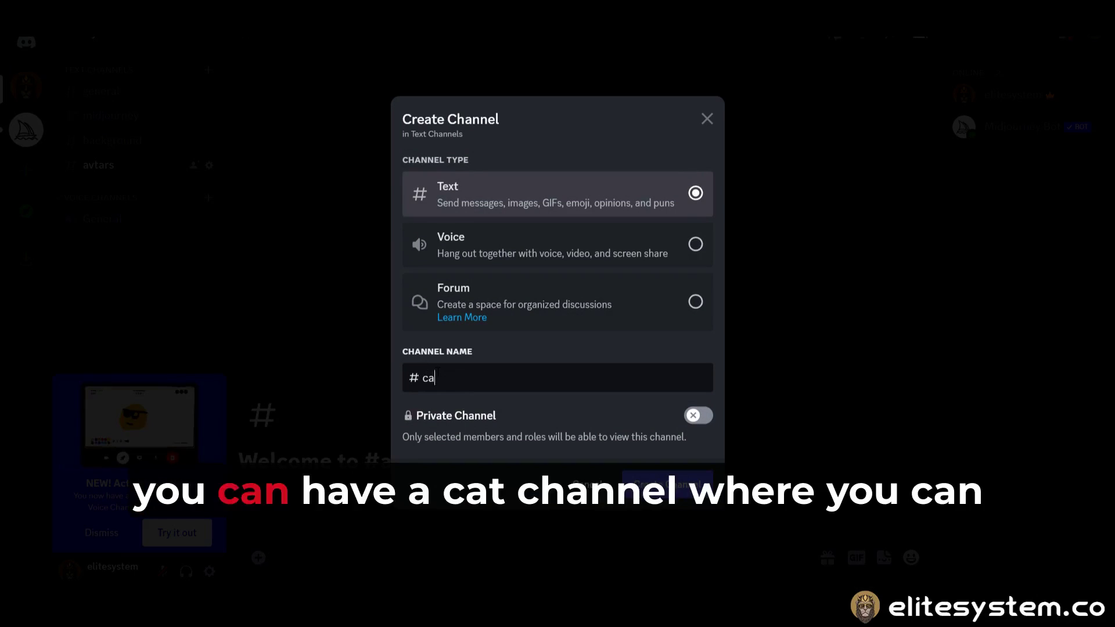
click(644, 482)
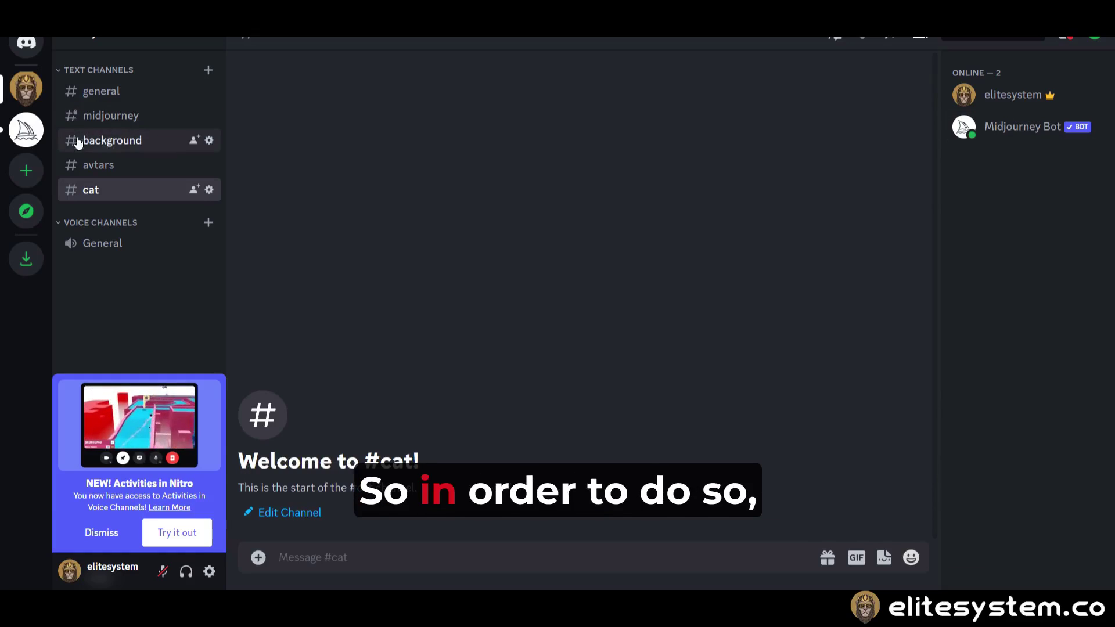
Step: Add the Midjourney Bot to the elitesystem Ai server, authorize all its requested permissions, and dismiss the Nitro activities notice
click(1016, 135)
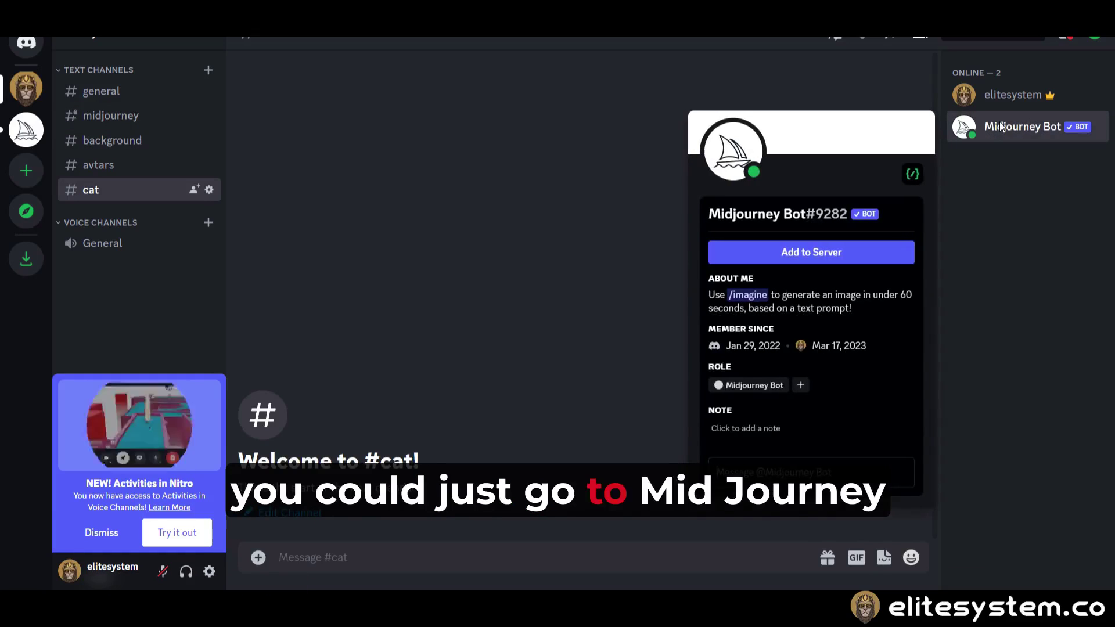
click(811, 252)
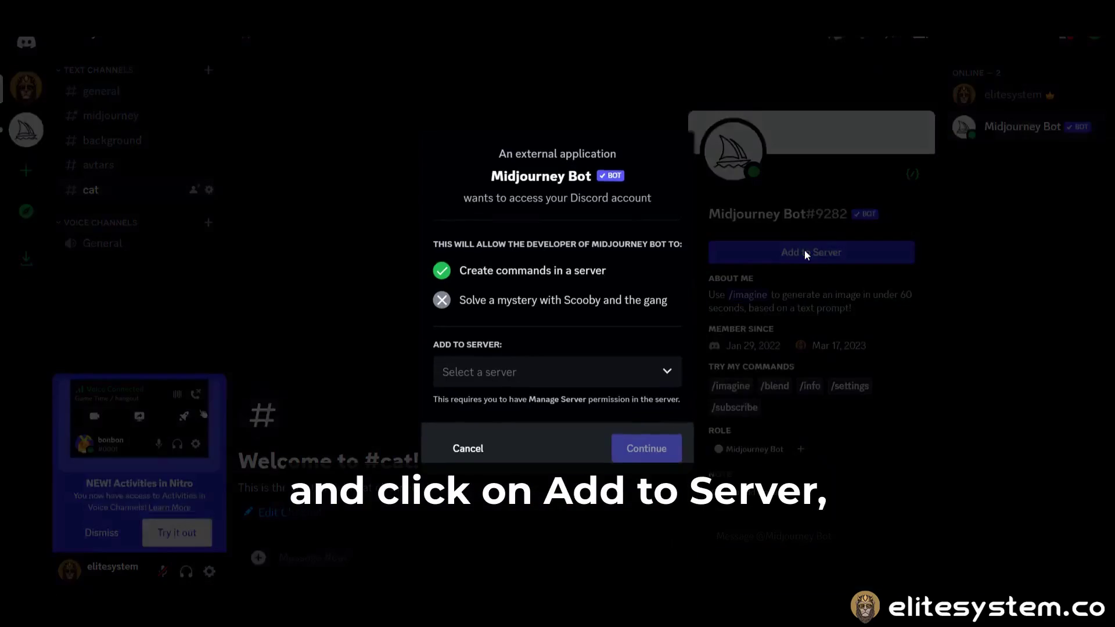
click(527, 376)
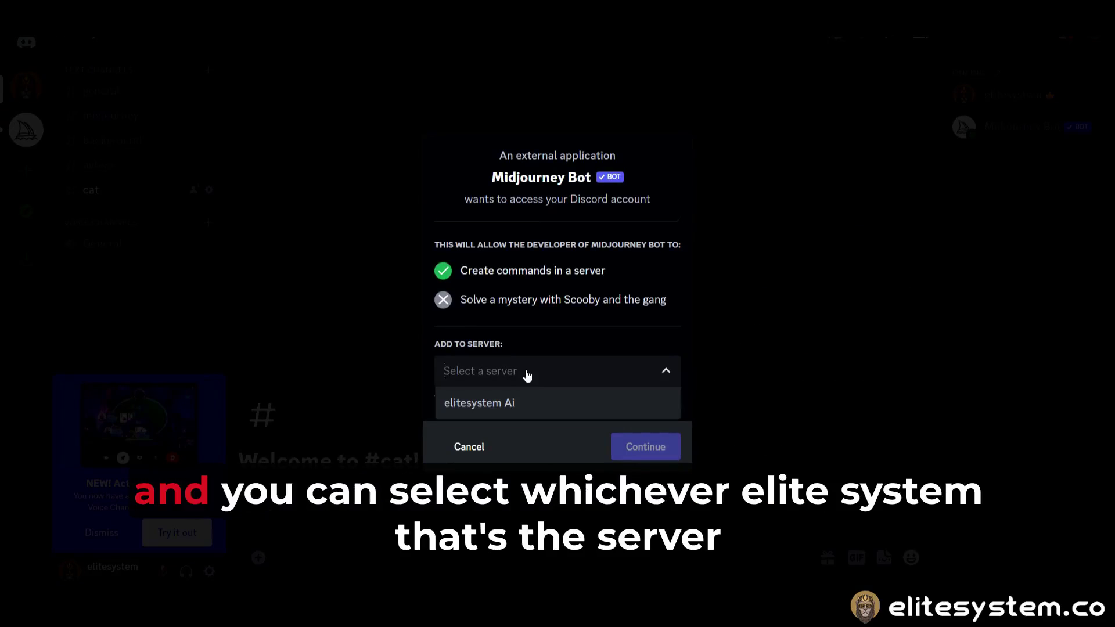
click(492, 405)
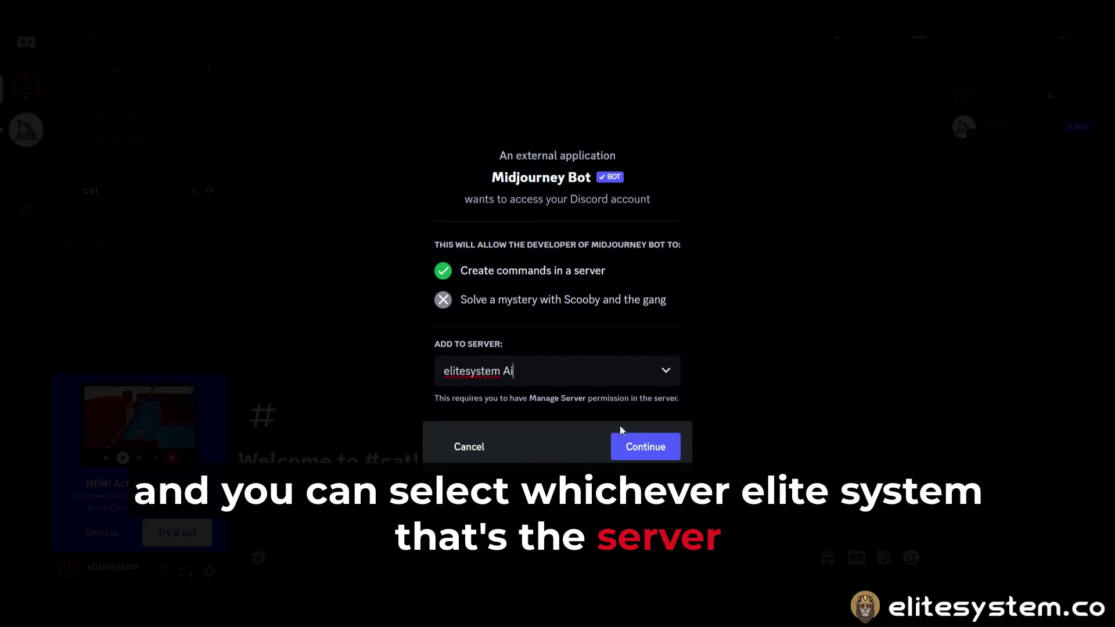
click(633, 441)
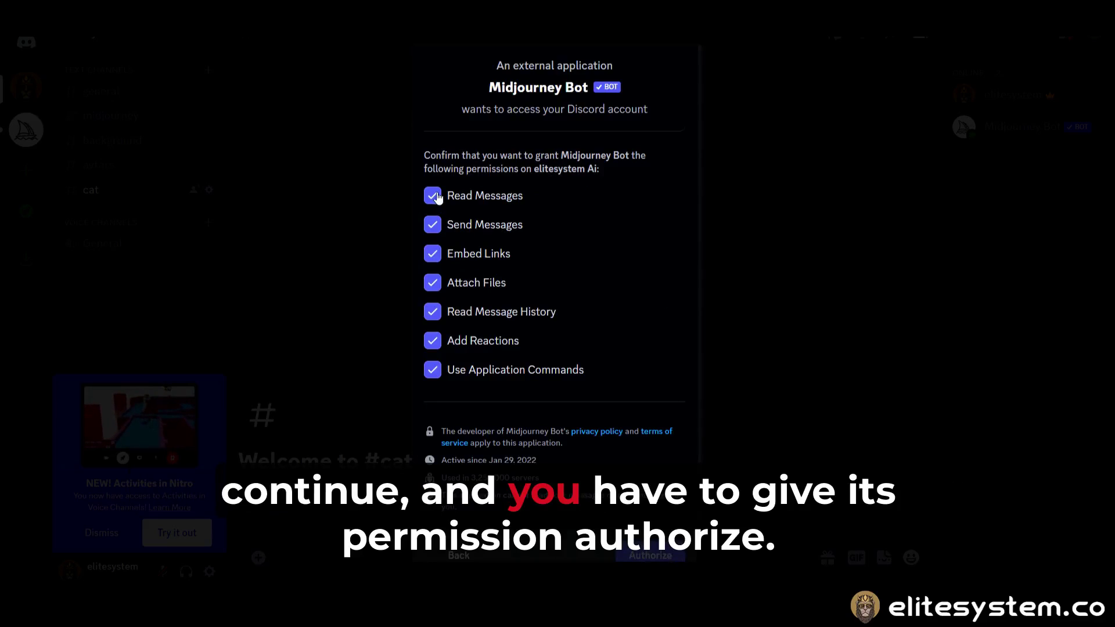
scroll(476, 455, down, 1)
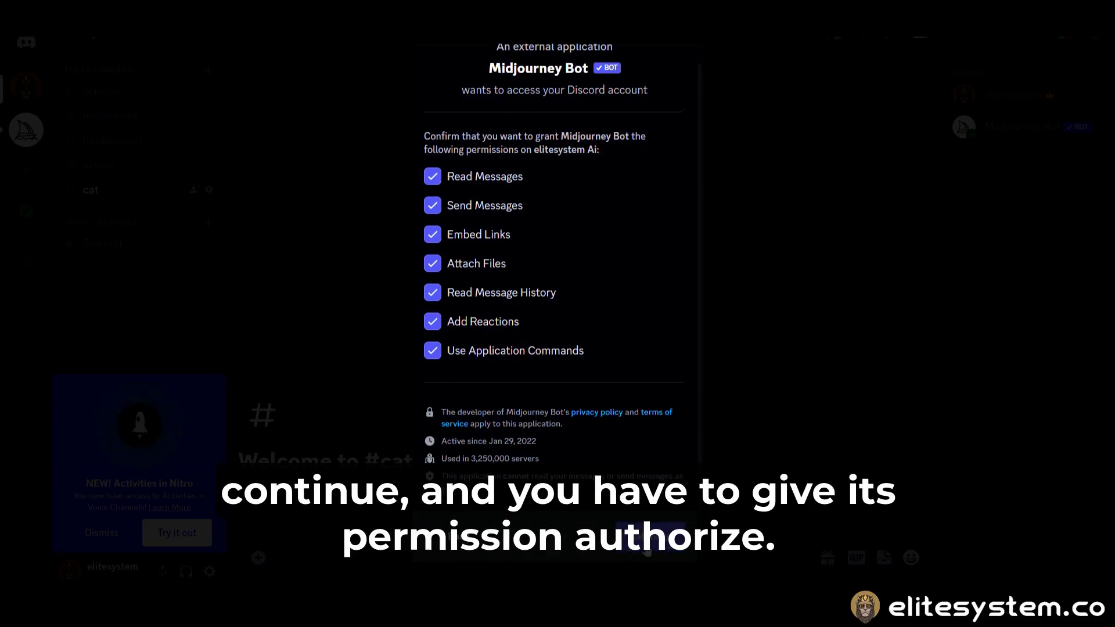
click(648, 546)
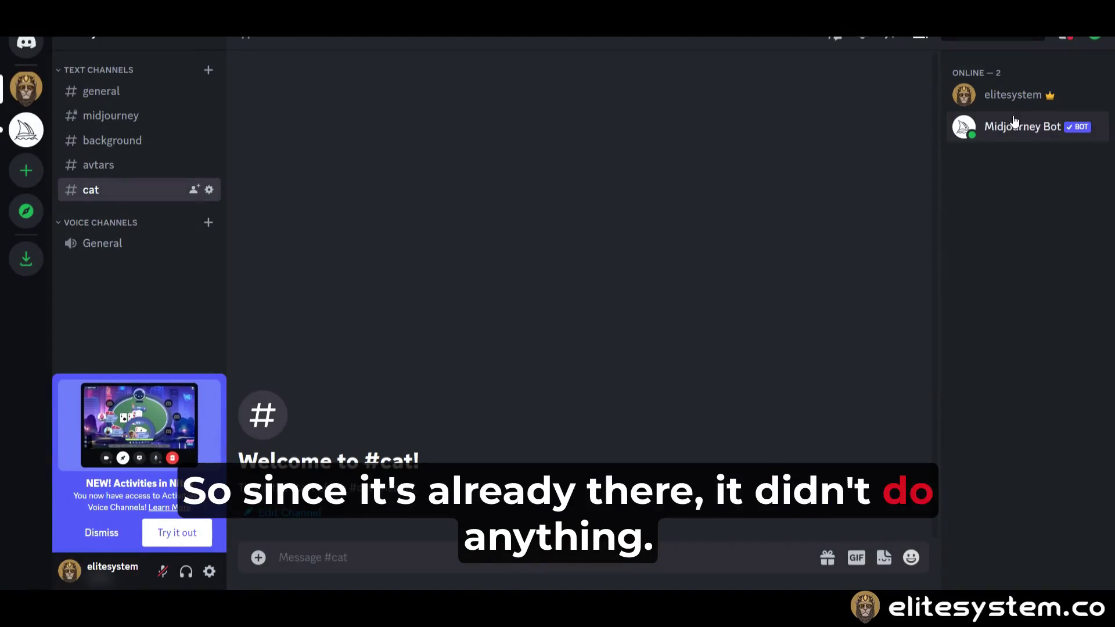
click(122, 536)
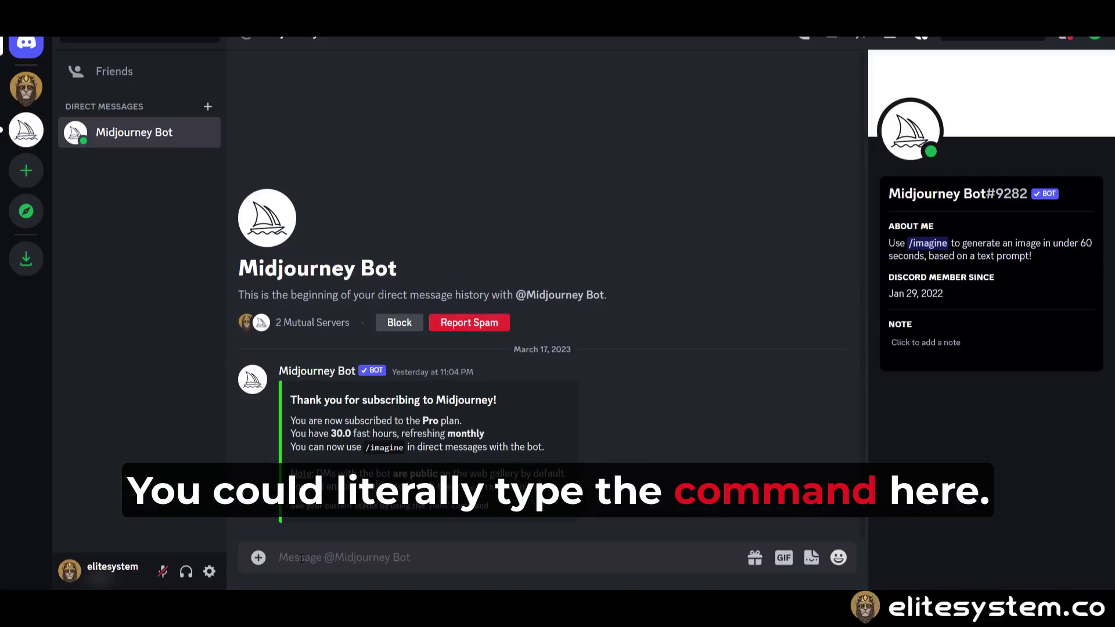
text(/imagine)
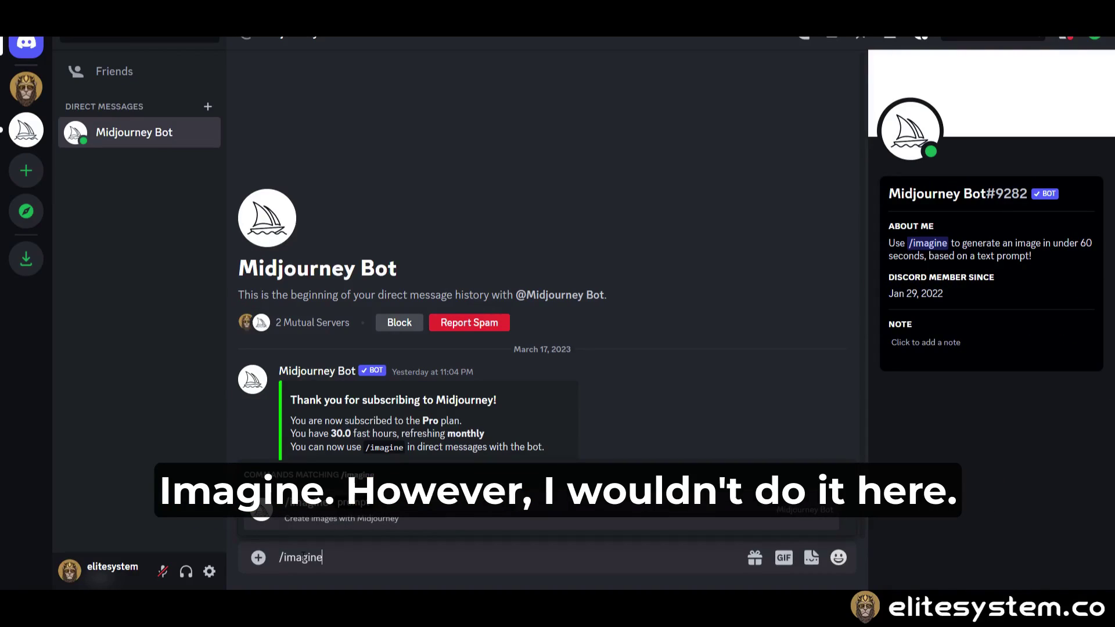
key(ctrl+a)
key(BackSpace)
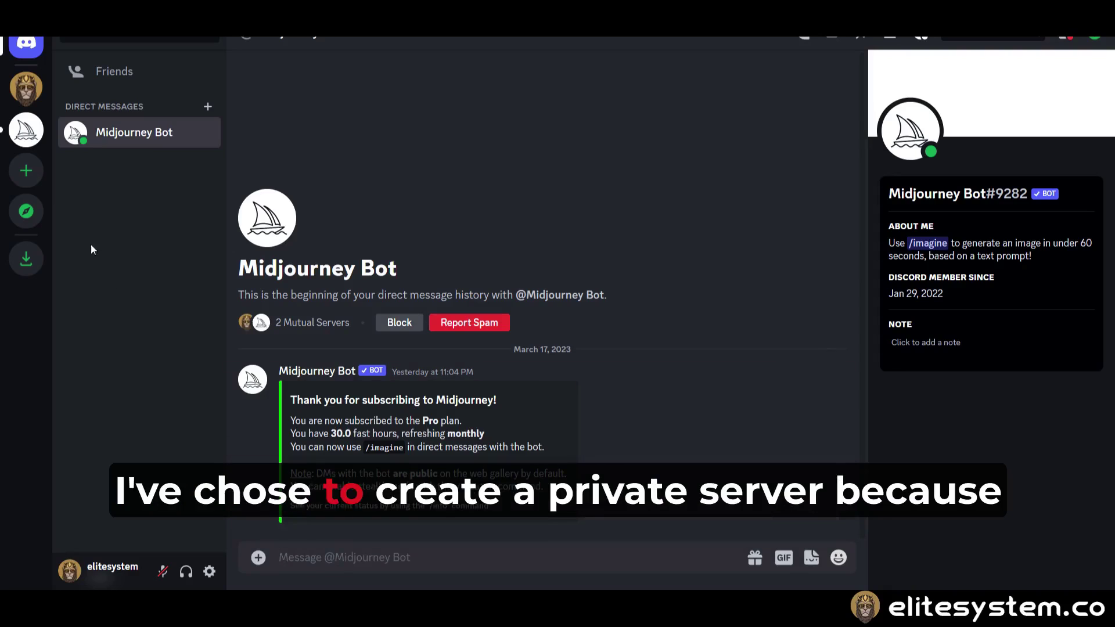
Step: Turn off the Private Channel setting in the permissions of the personal server's midjourney channel
click(26, 87)
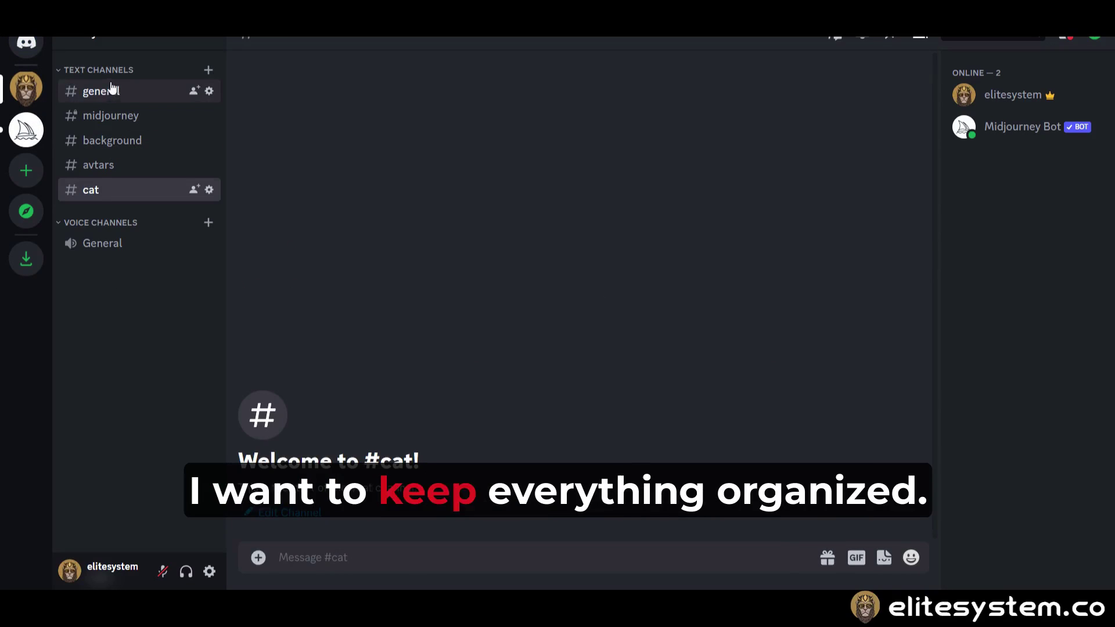
click(107, 117)
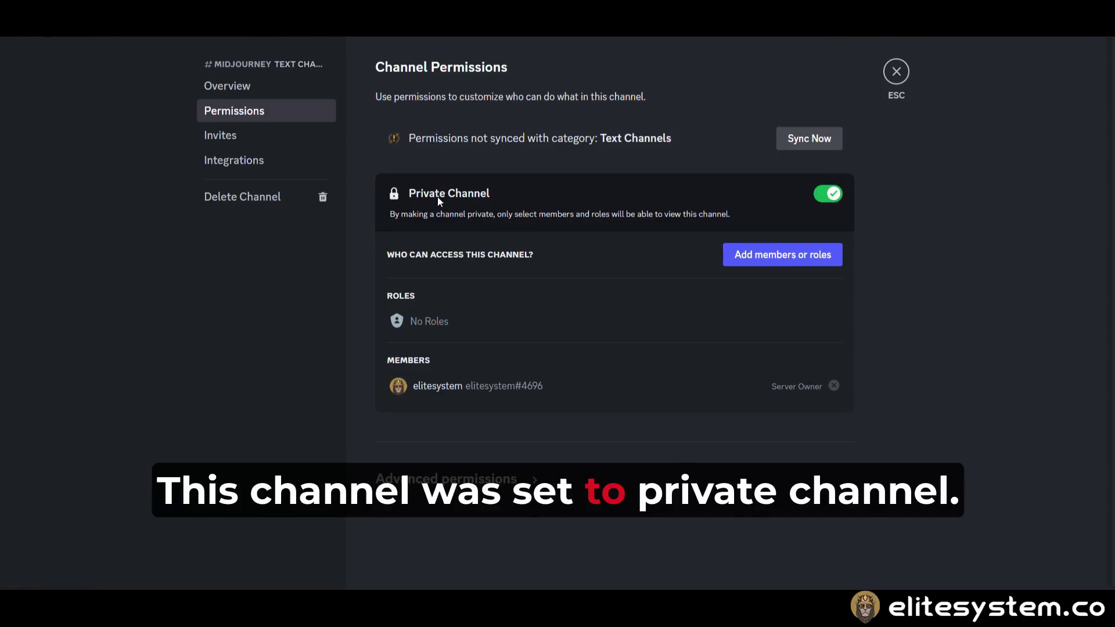
click(827, 194)
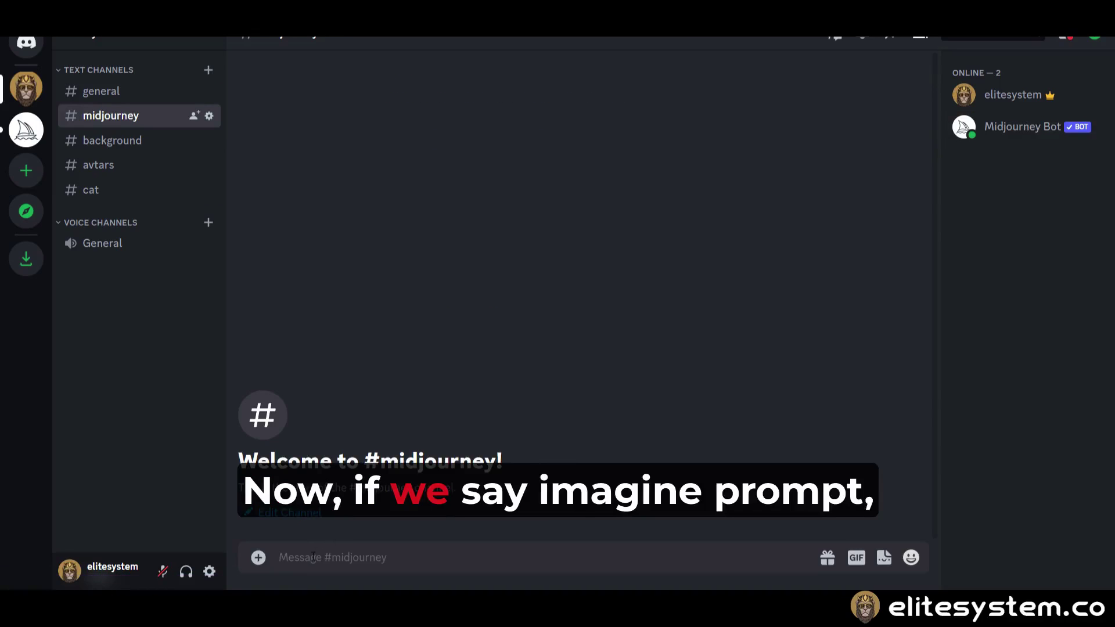
Step: Generate images in the midjourney channel using /imagine with the prompt "cat in a space suit"
text(/imagine)
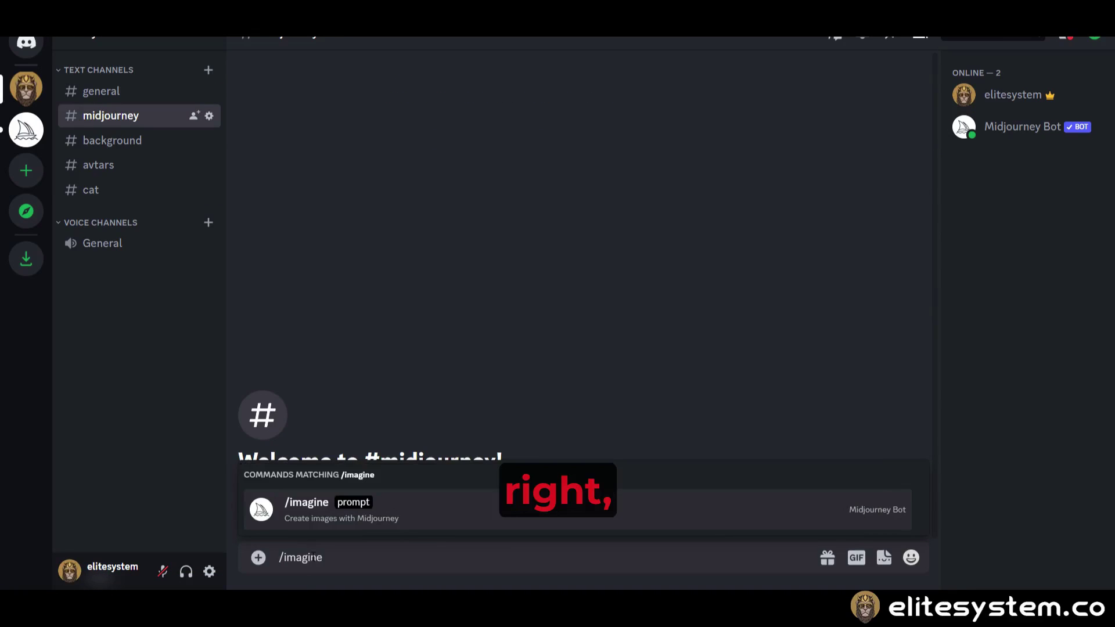
key(Tab)
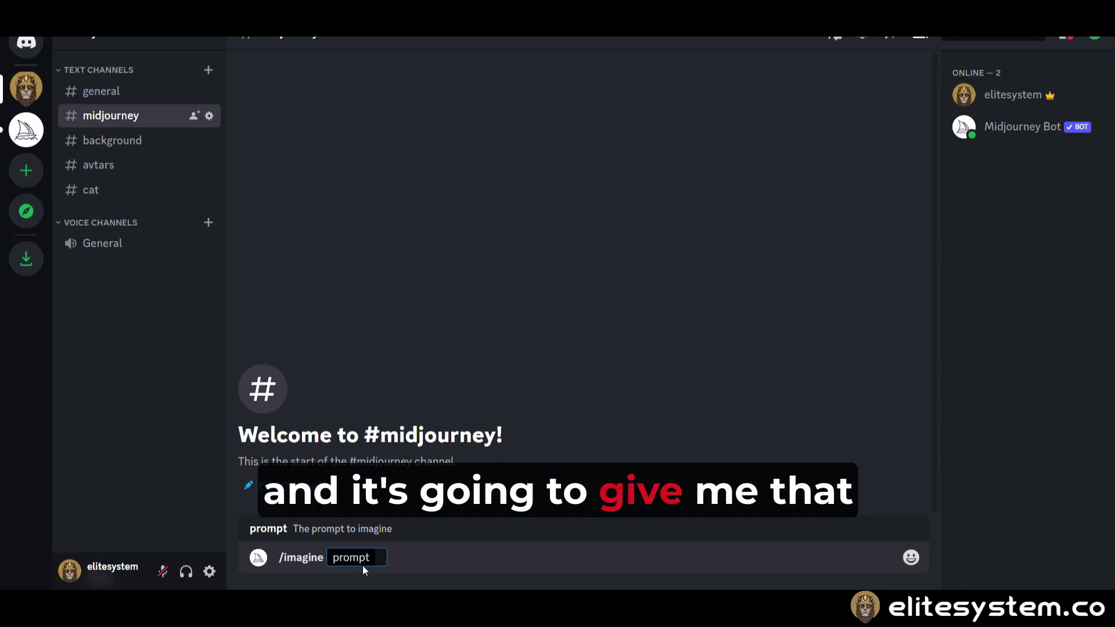
text(cat in)
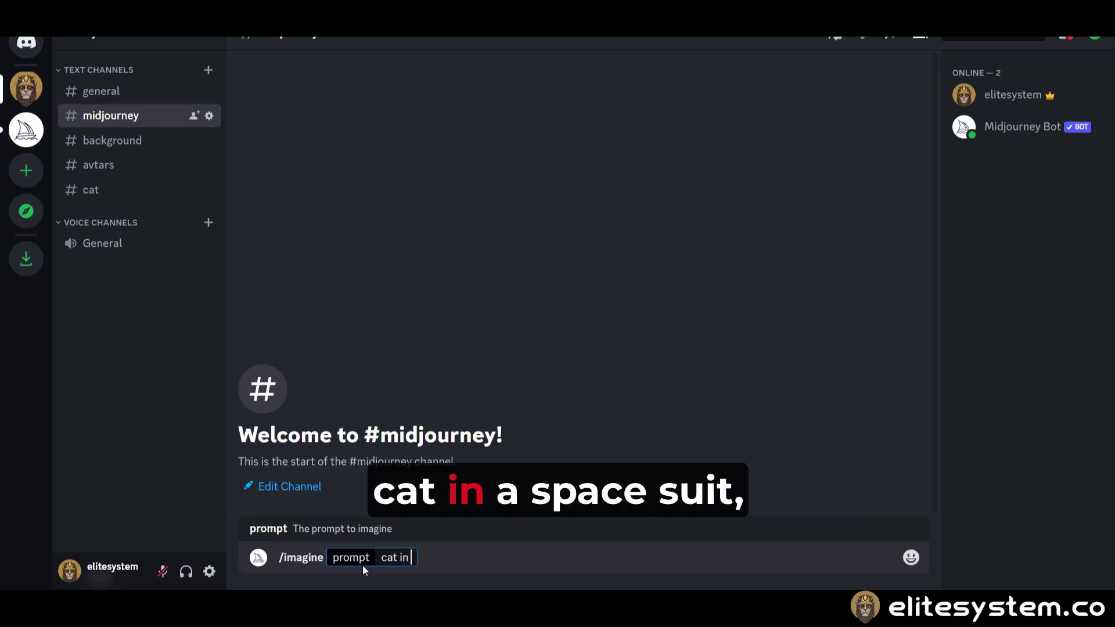
text( a space suit)
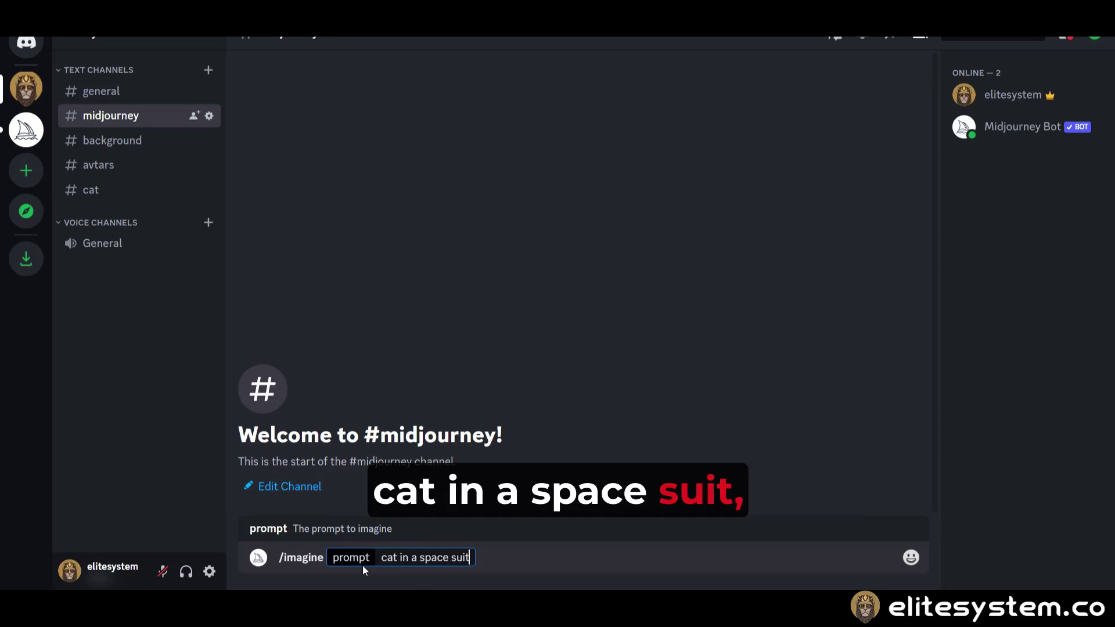
key(Return)
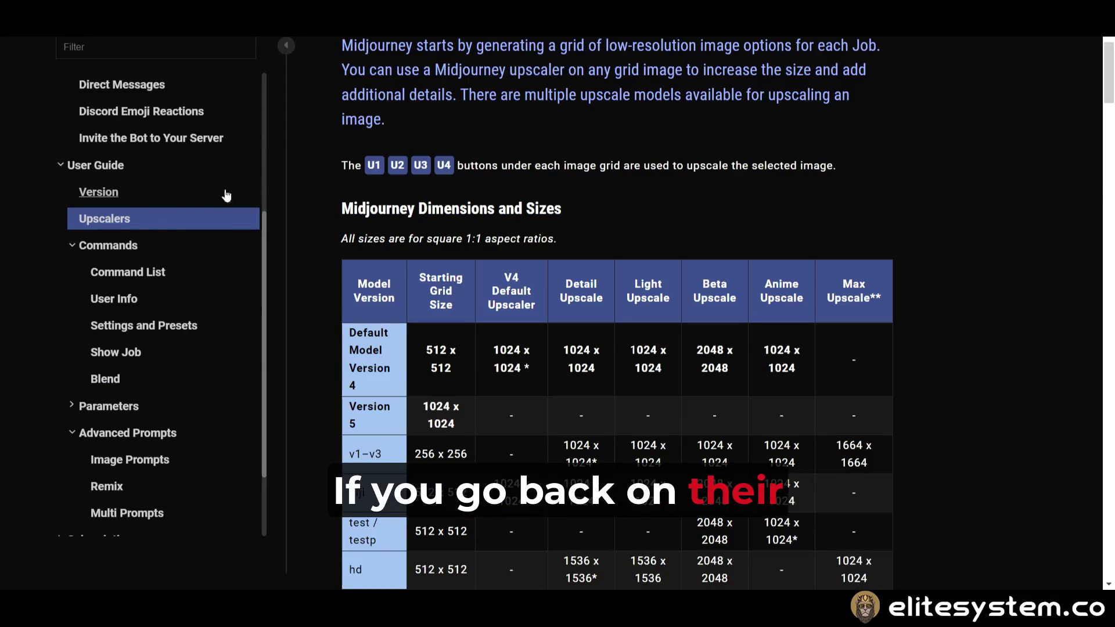
Step: Open the Quick Start page in the Midjourney documentation and read the section on upscaling or creating variations
scroll(105, 125, up, 5)
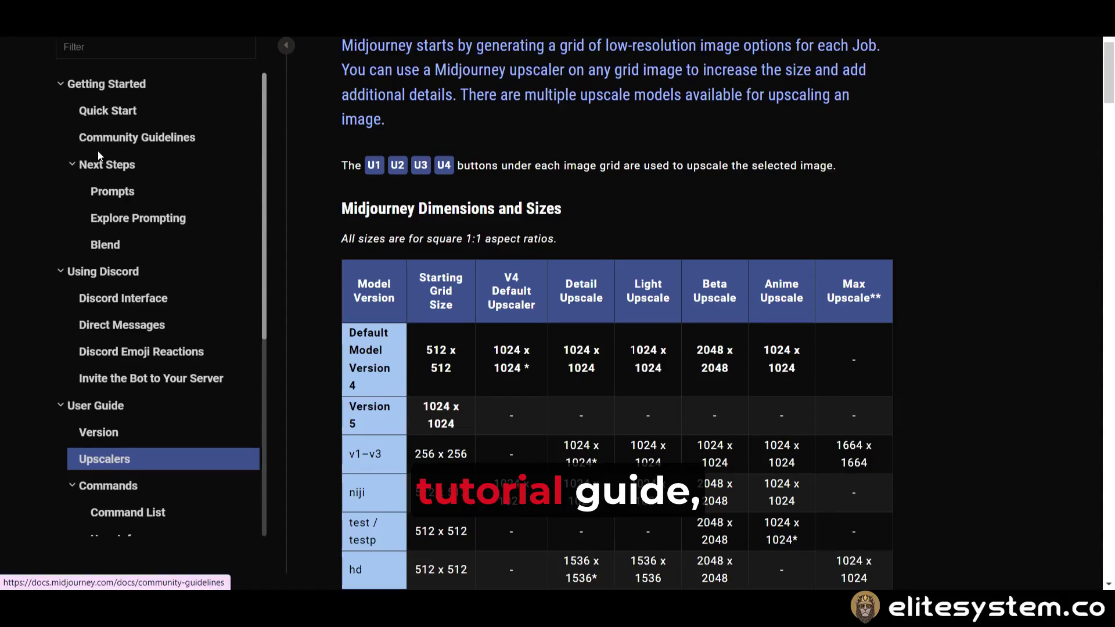
click(102, 119)
scroll(360, 279, down, 15)
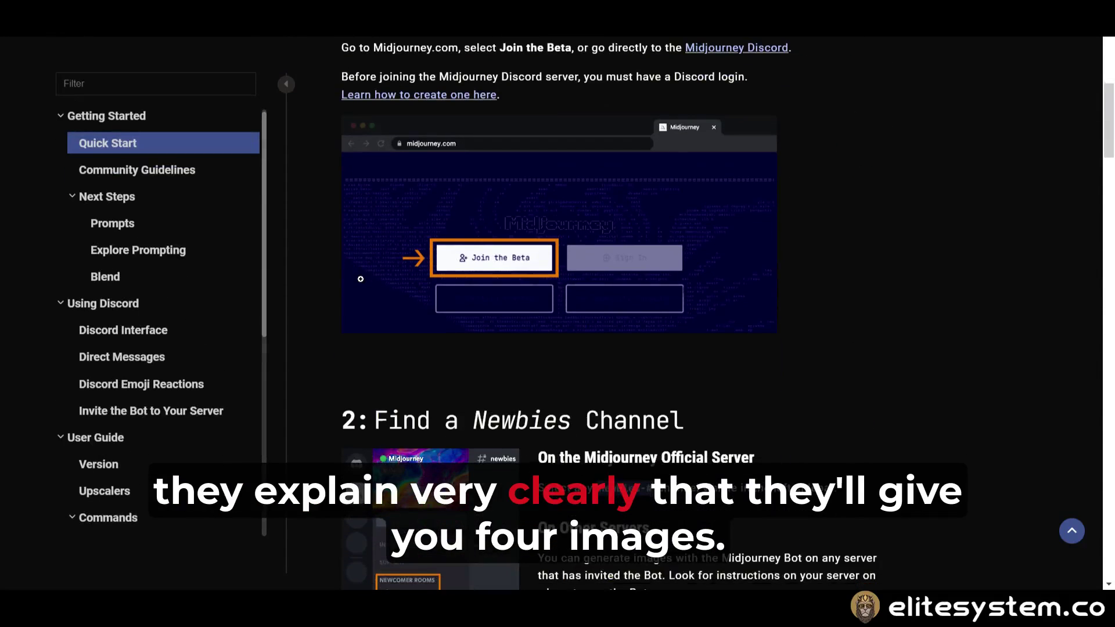
scroll(360, 280, up, 3)
scroll(551, 267, down, 6)
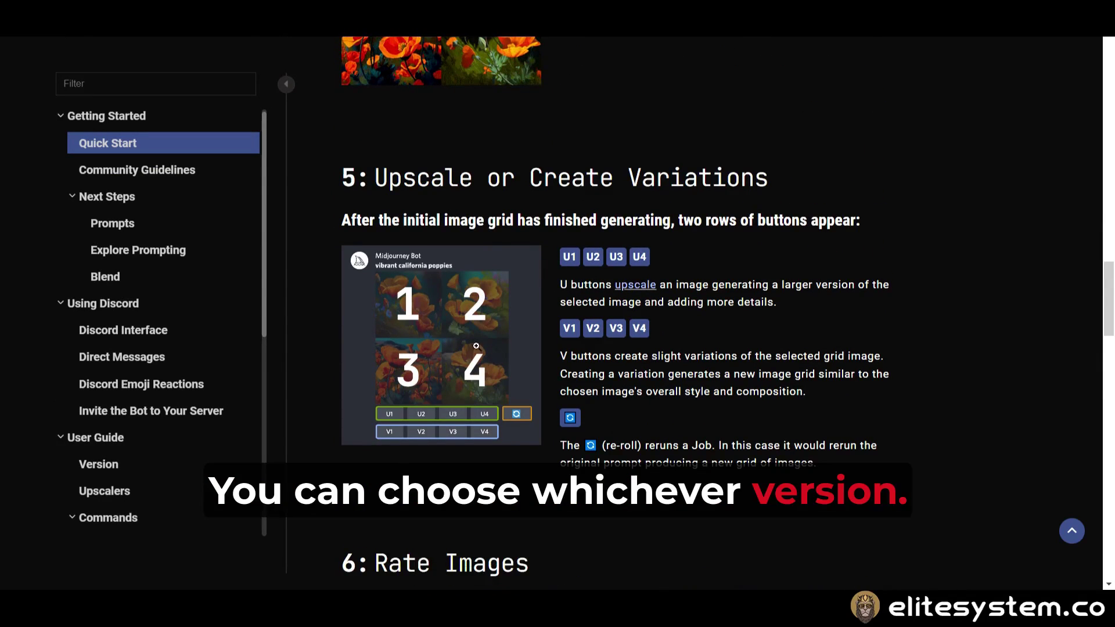
scroll(402, 309, down, 3)
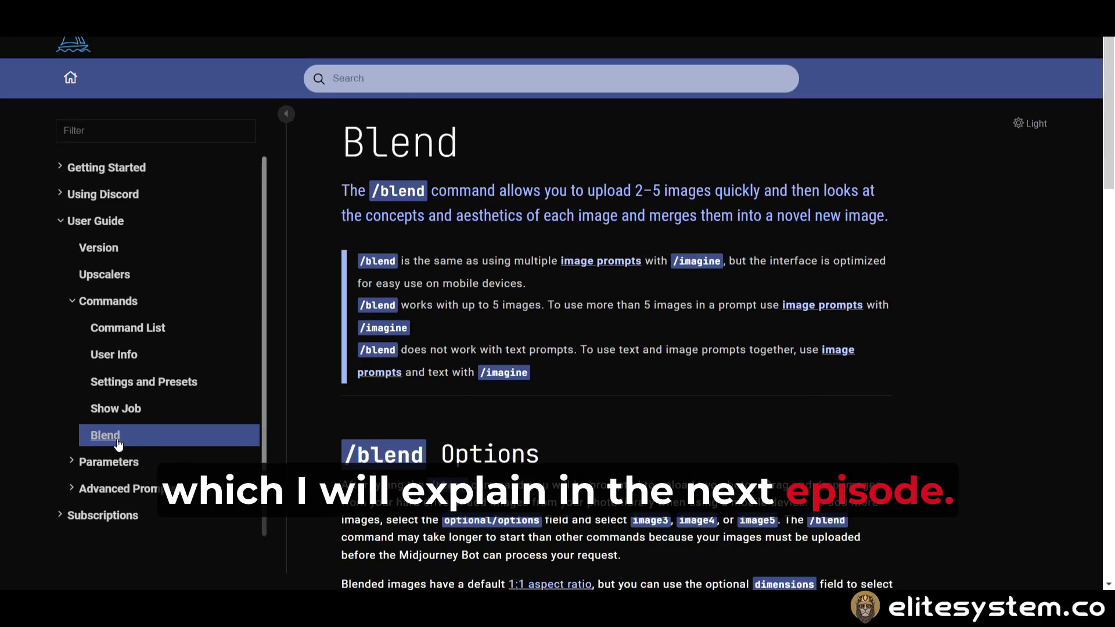
Step: Read the Blend command page, covering its options and the How to Use /blend demonstration
scroll(366, 318, down, 3)
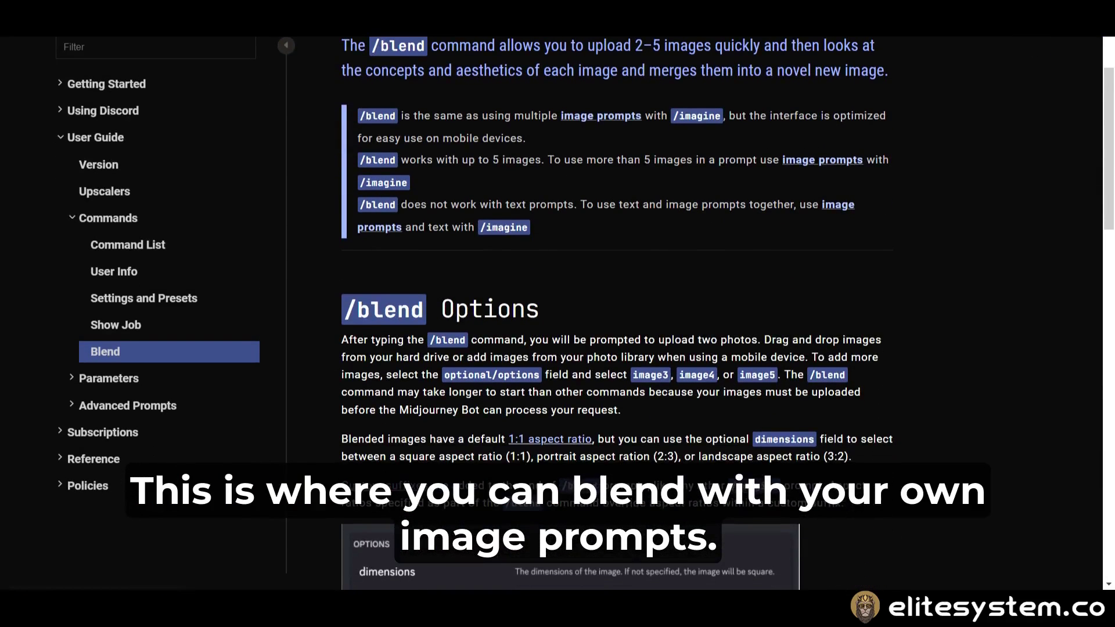
scroll(690, 202, down, 8)
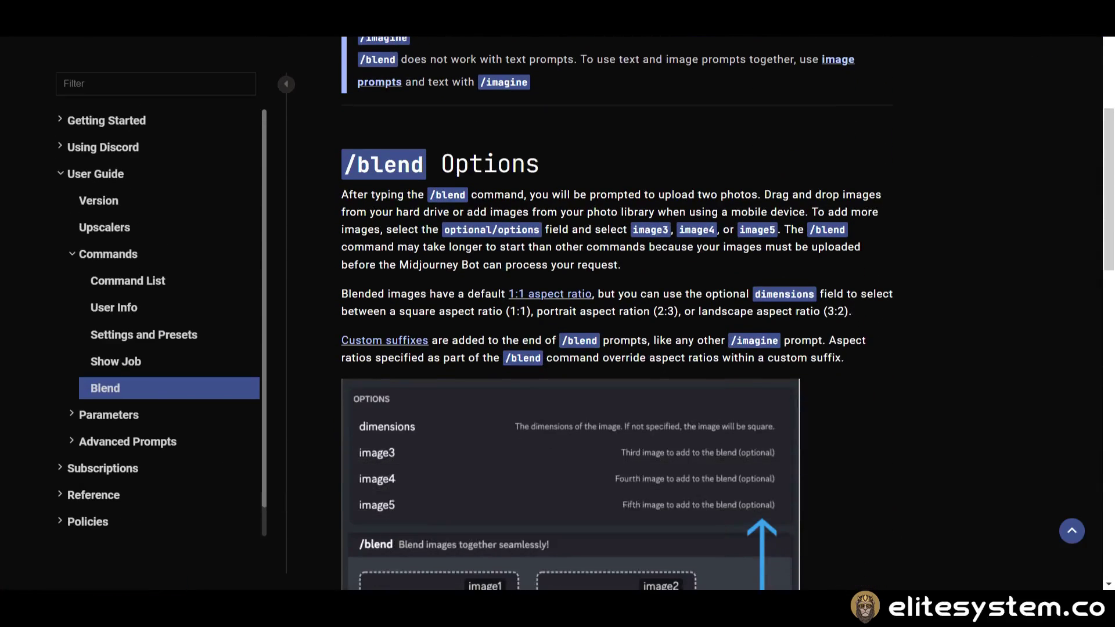
scroll(648, 366, down, 7)
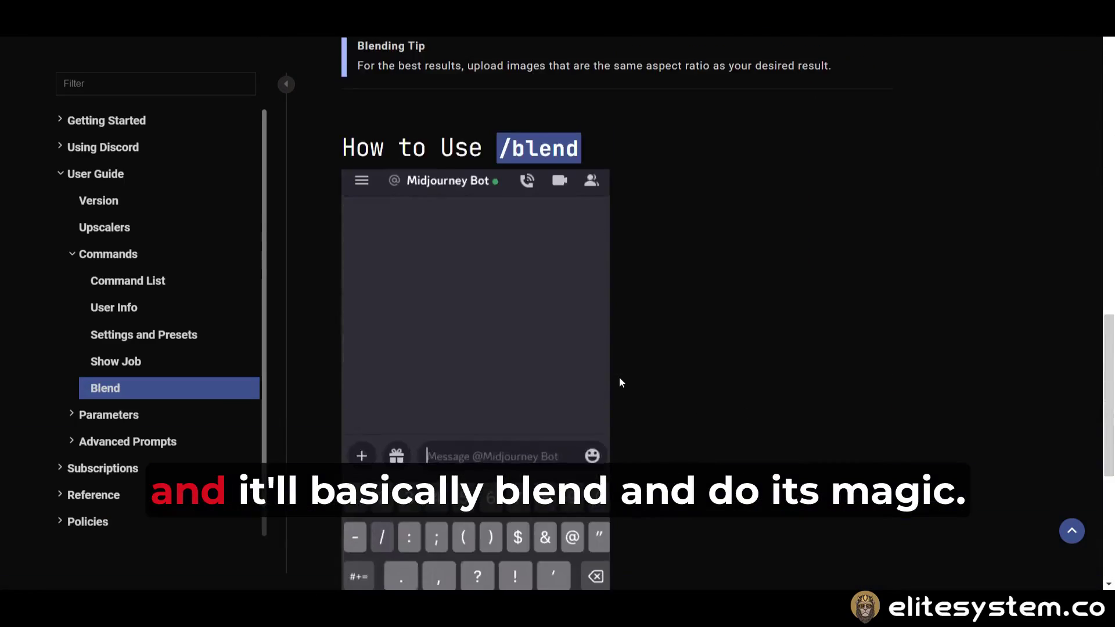
scroll(617, 378, up, 15)
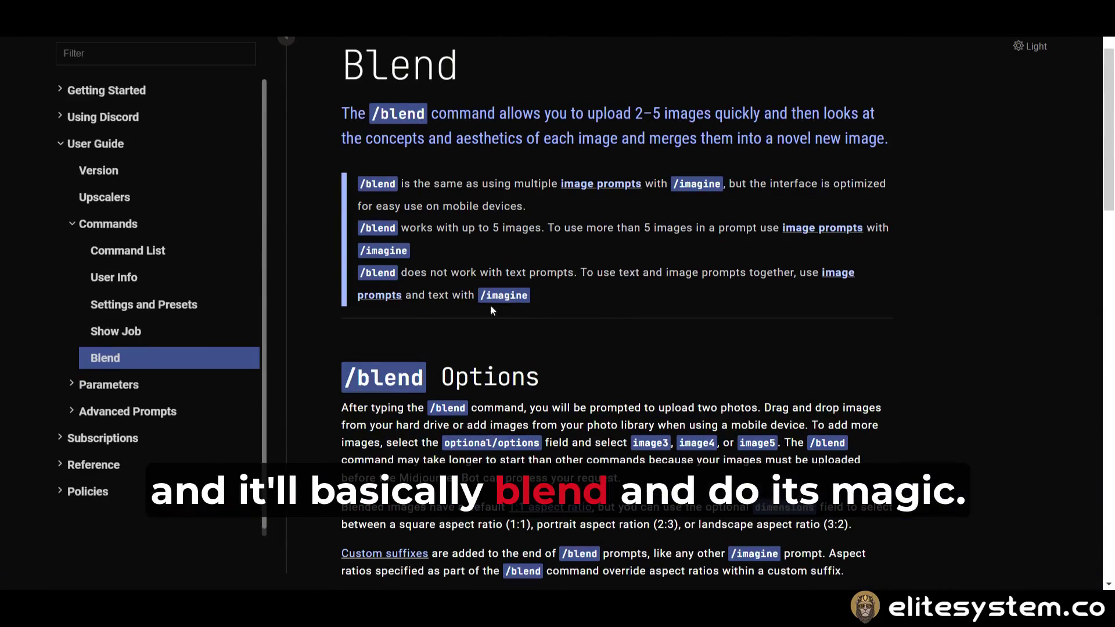
Step: Open the Image Prompts page and examine the starting images and the Midjourney Model Version 4 combination examples
click(380, 295)
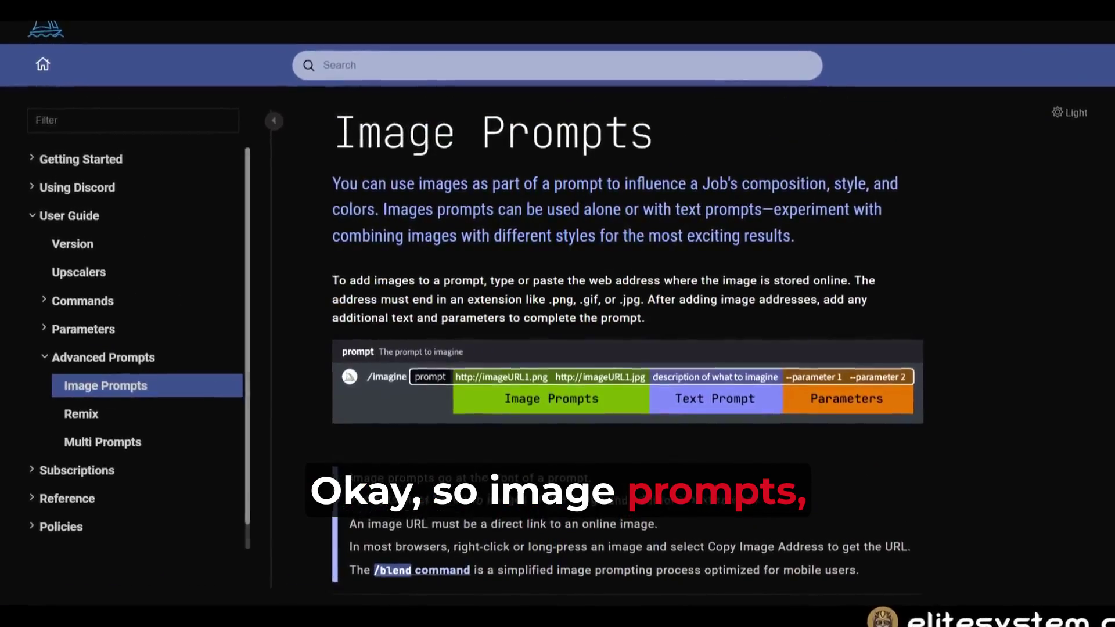
scroll(581, 249, down, 15)
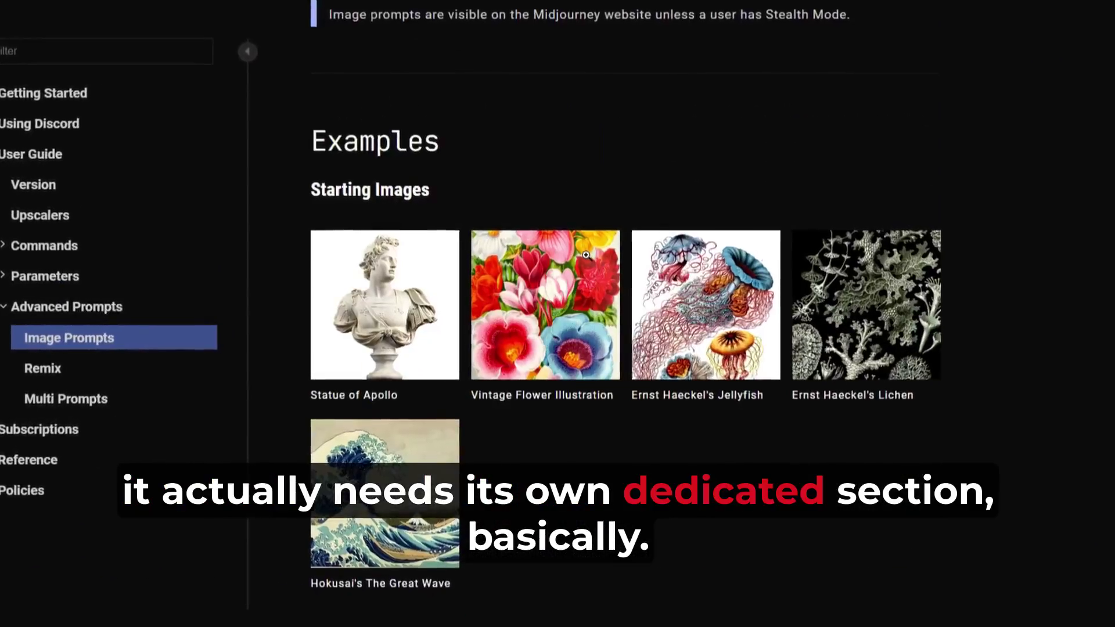
scroll(586, 257, down, 8)
scroll(587, 256, up, 10)
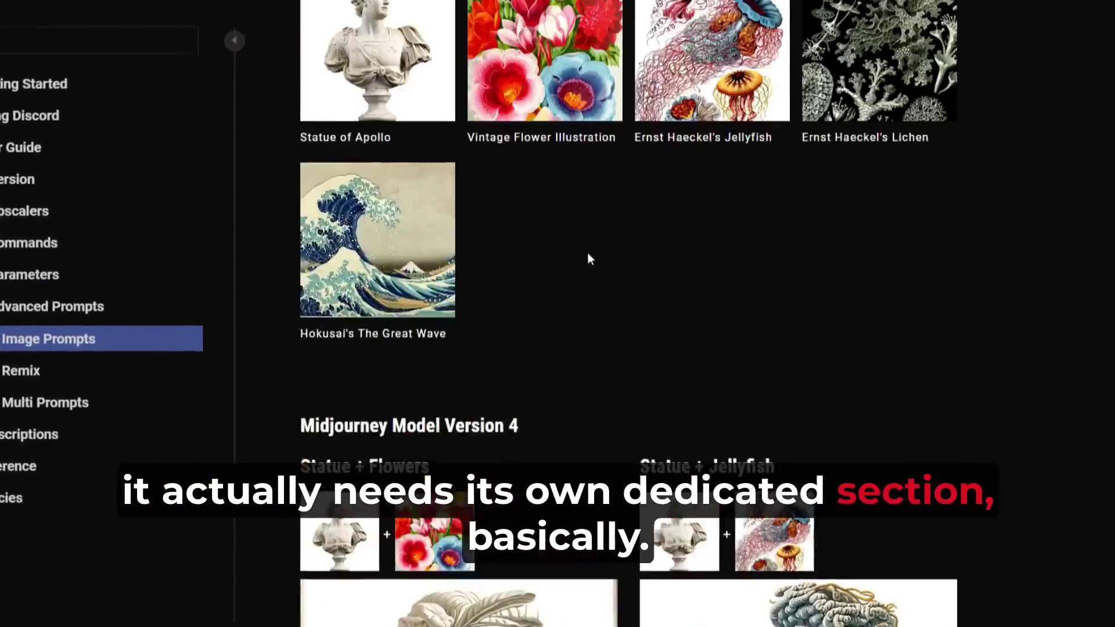
scroll(586, 256, down, 4)
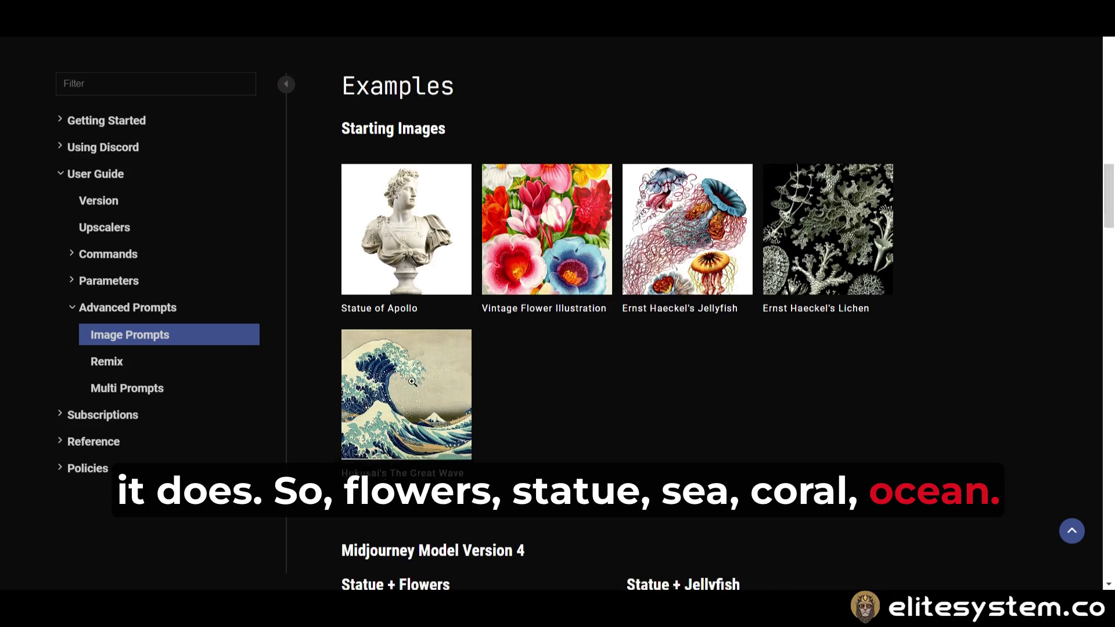
Step: Examine the Version 4 and Version 5 image combinations and the Image Prompts in V3 section of the documentation
scroll(684, 295, down, 9)
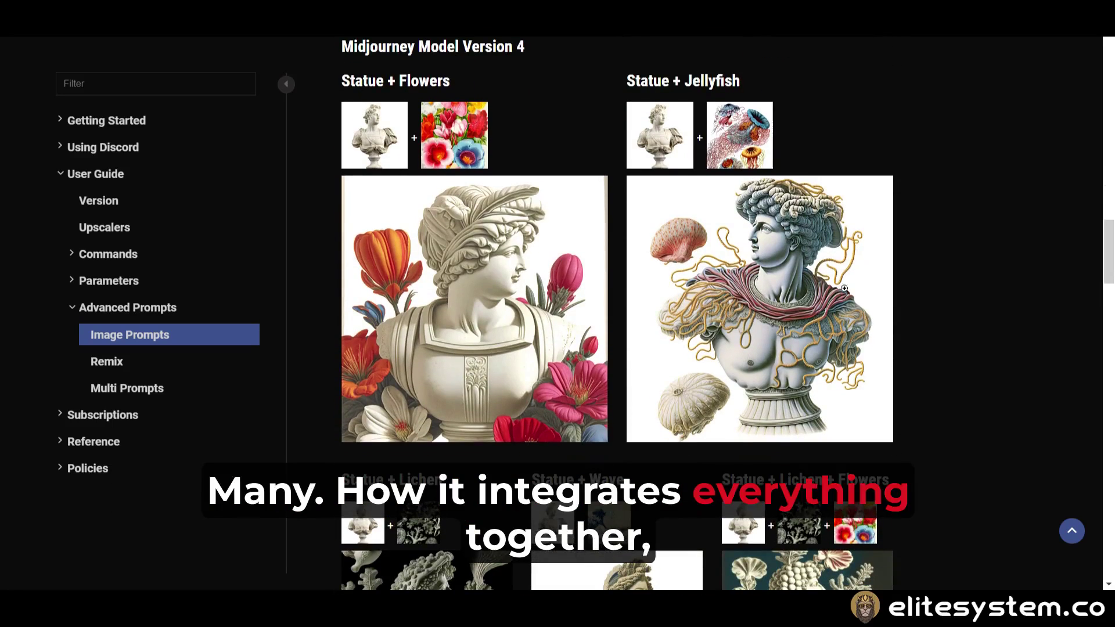
scroll(734, 352, down, 5)
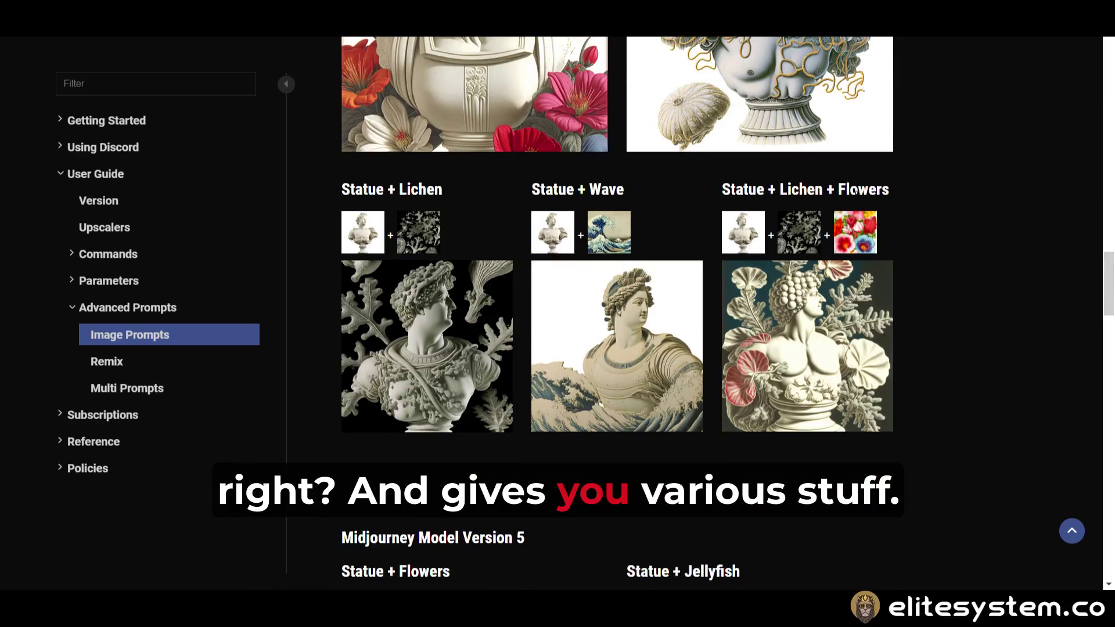
scroll(773, 347, down, 18)
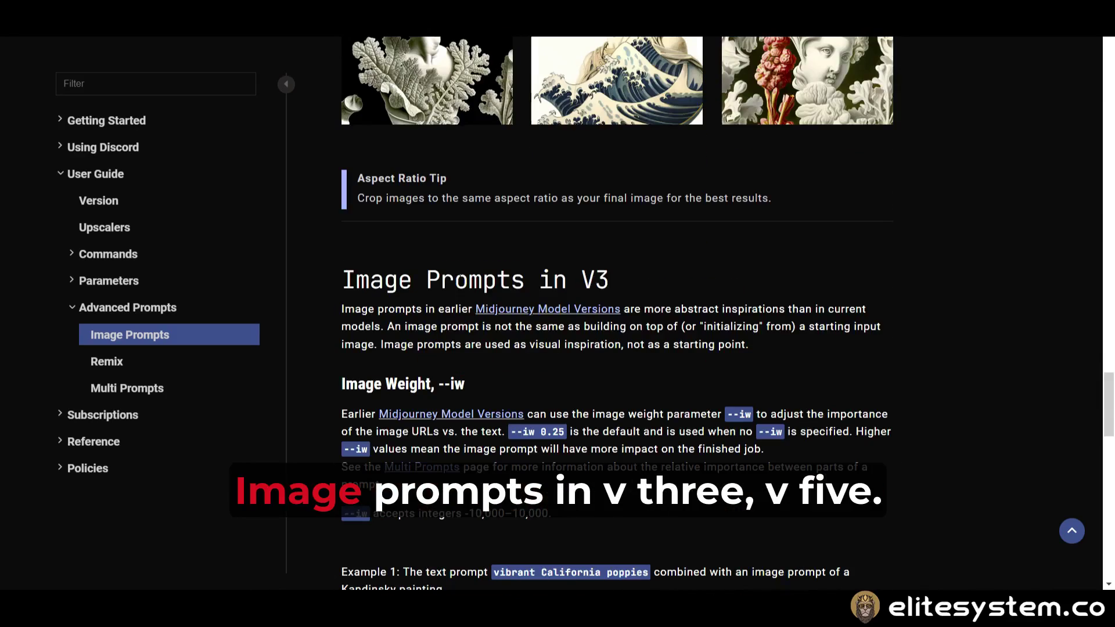
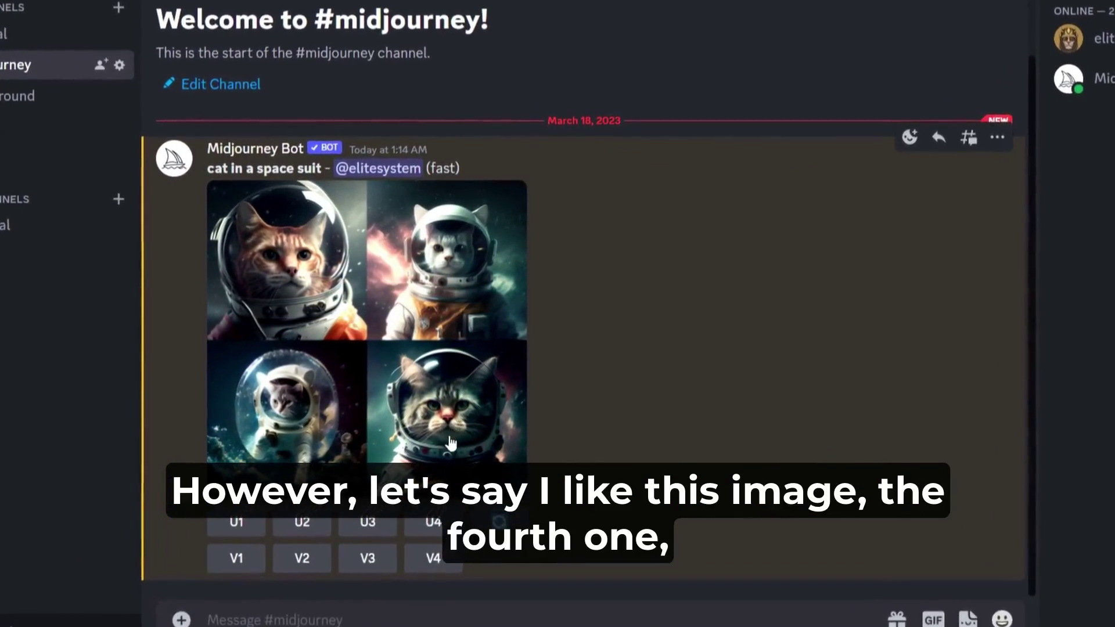
Step: Generate variations of the fourth image in the "cat in a space suit" grid and compare them with the original
click(428, 568)
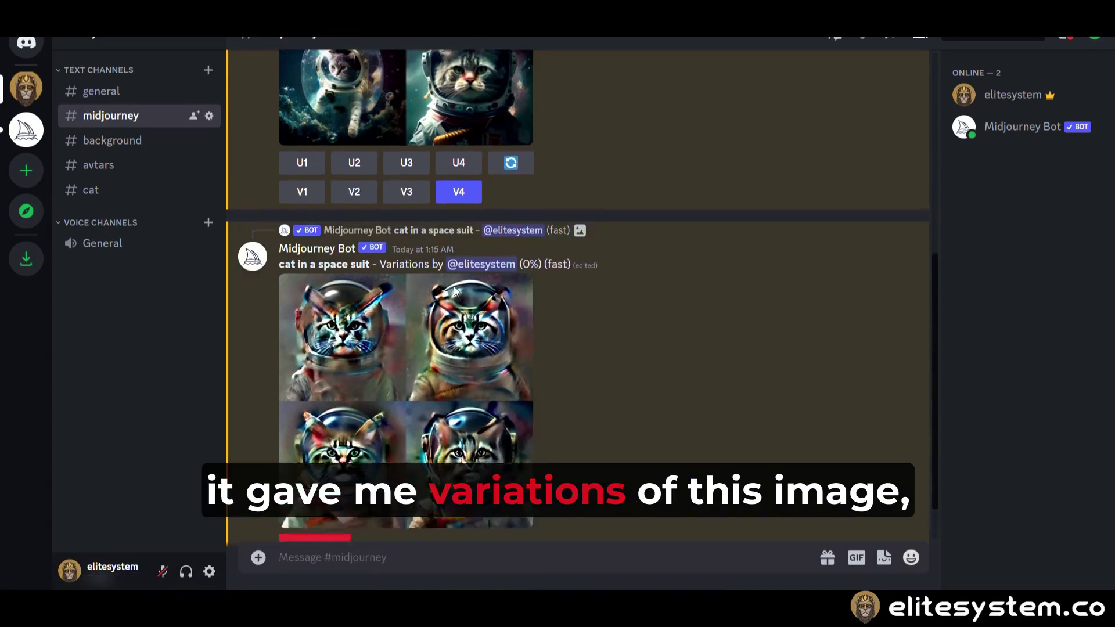
scroll(331, 426, down, 3)
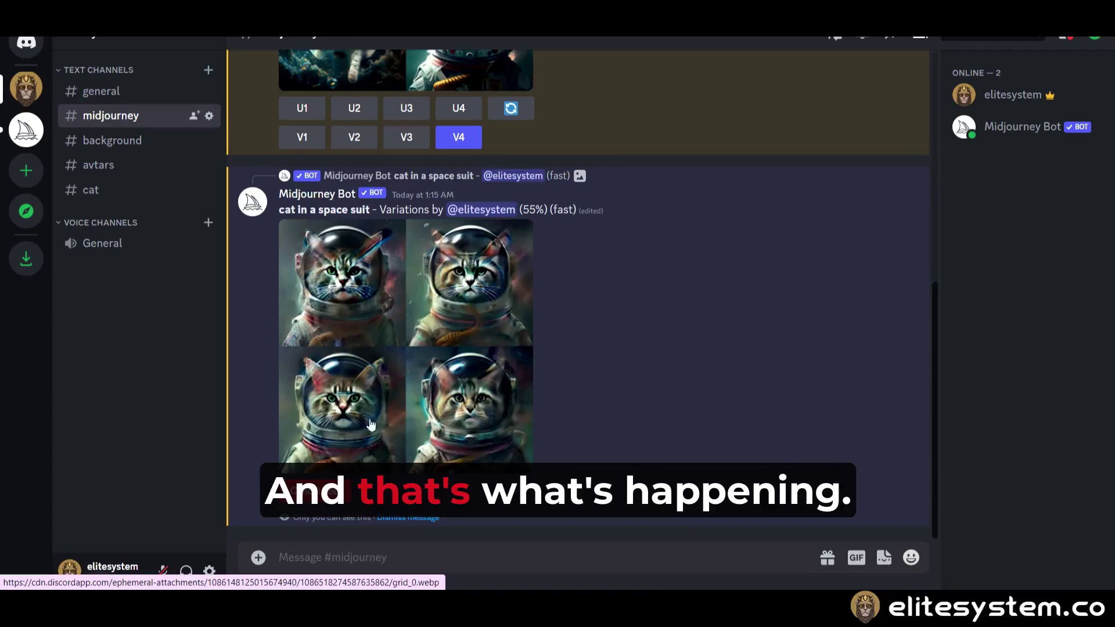
scroll(409, 280, up, 3)
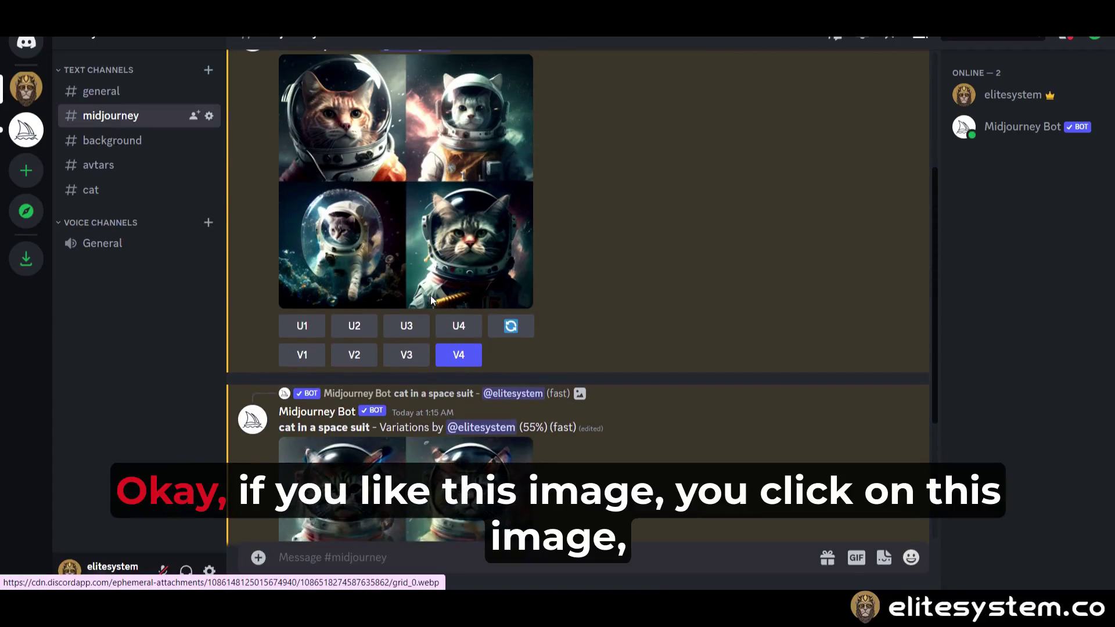
Step: View the original cat grid at full size in the browser, return to Discord and close the preview
click(470, 248)
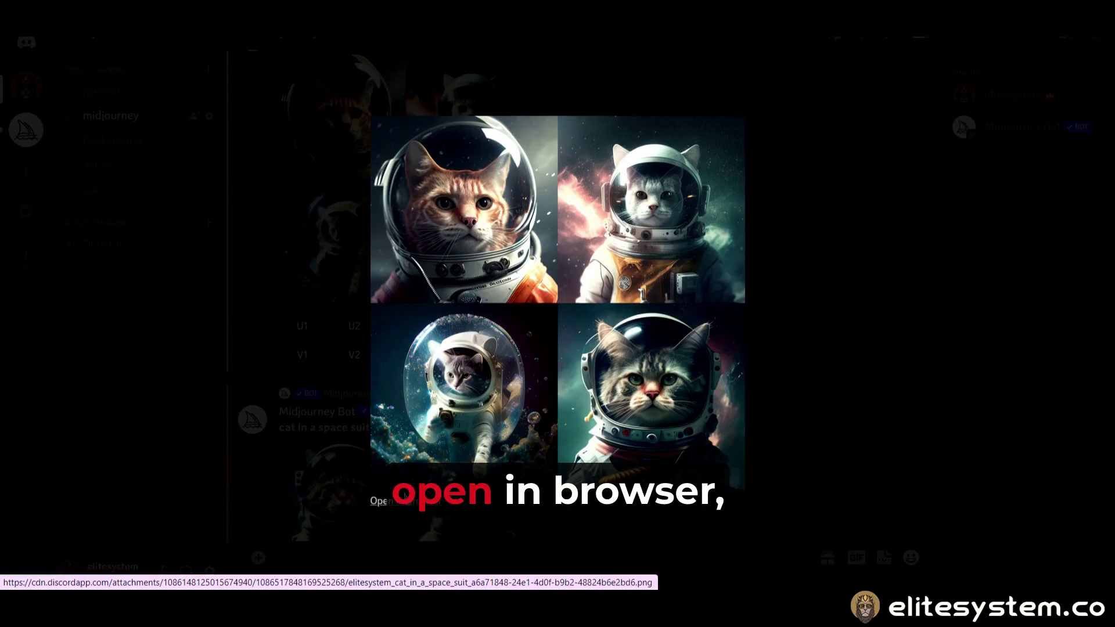
click(408, 504)
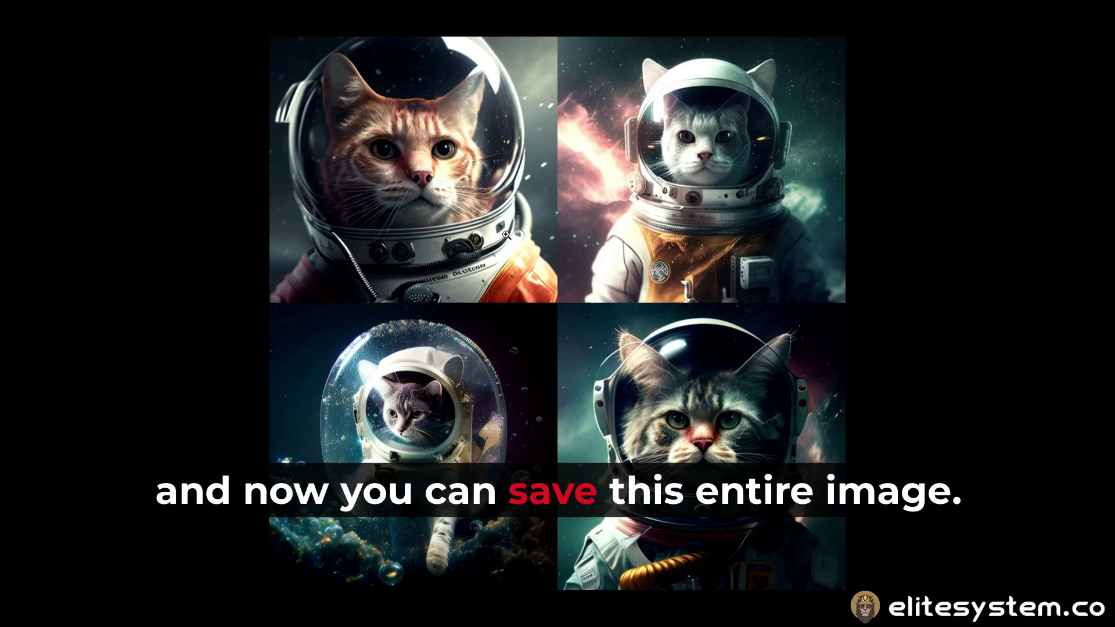
click(630, 336)
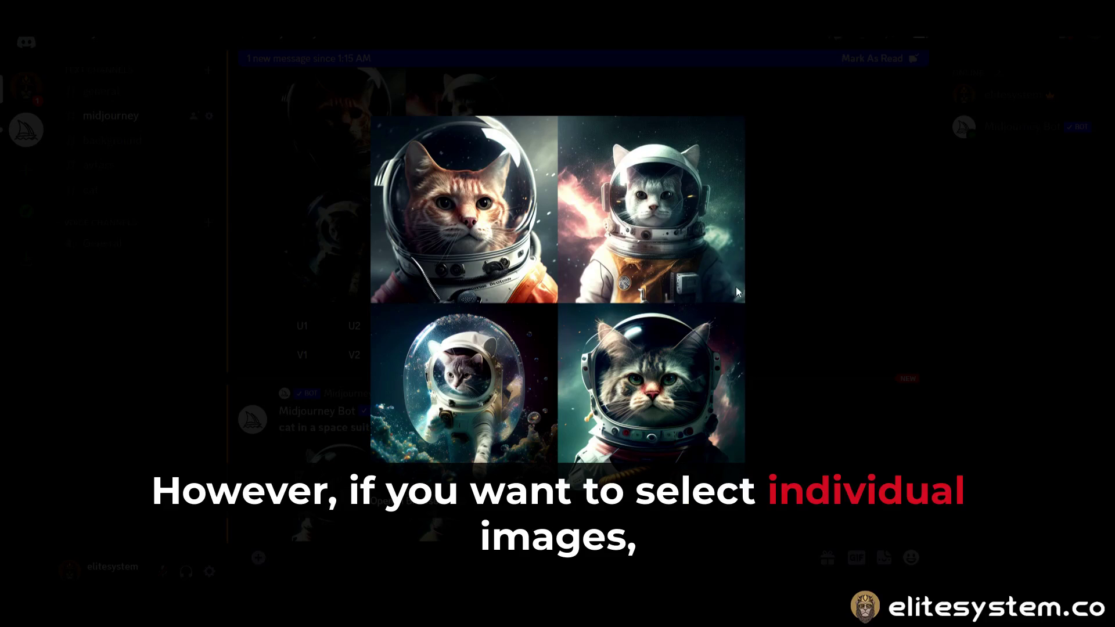
click(985, 229)
Step: Upscale the first image of the original cat grid and rerun the variations of the fourth one
scroll(756, 231, up, 1)
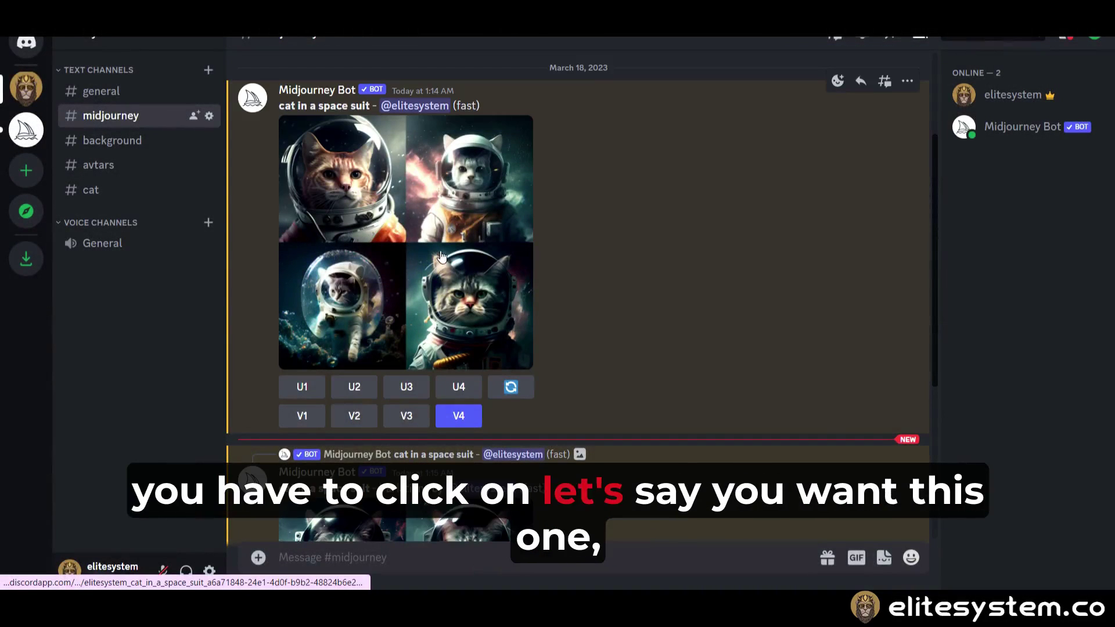
click(303, 387)
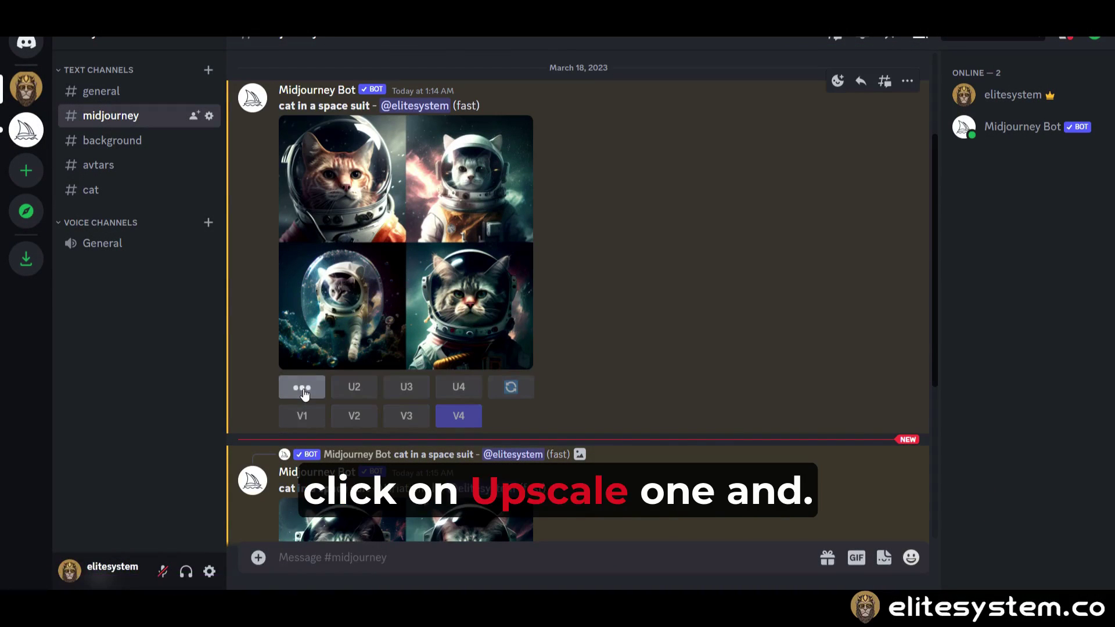
click(511, 371)
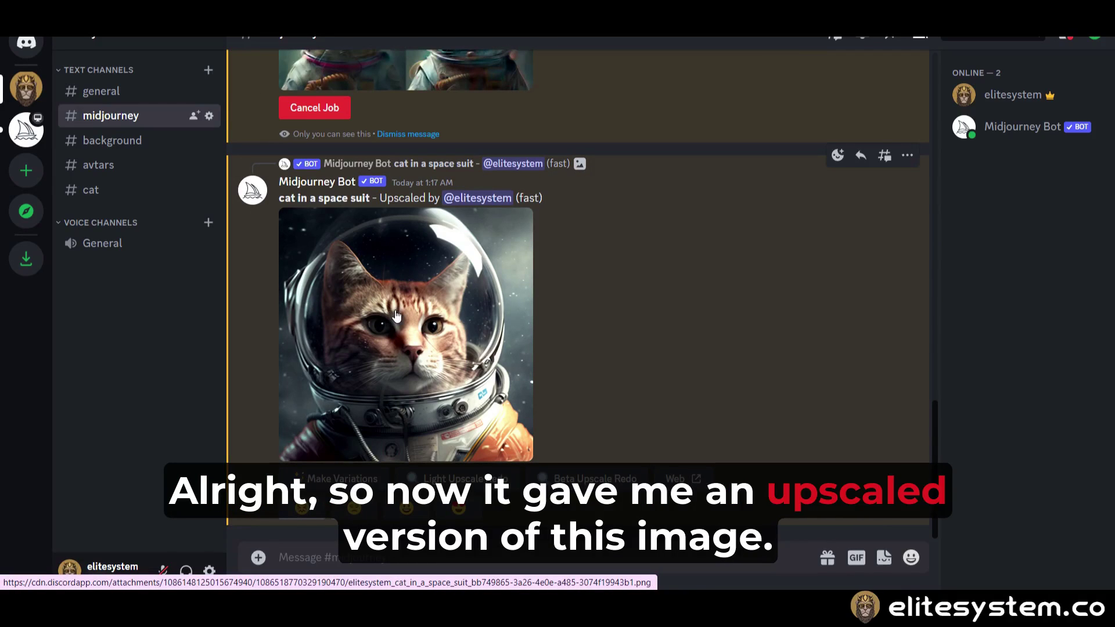
Step: Compare the upscaled cat image with the original grid and open the enlarged view of the upscaled image
scroll(399, 313, up, 10)
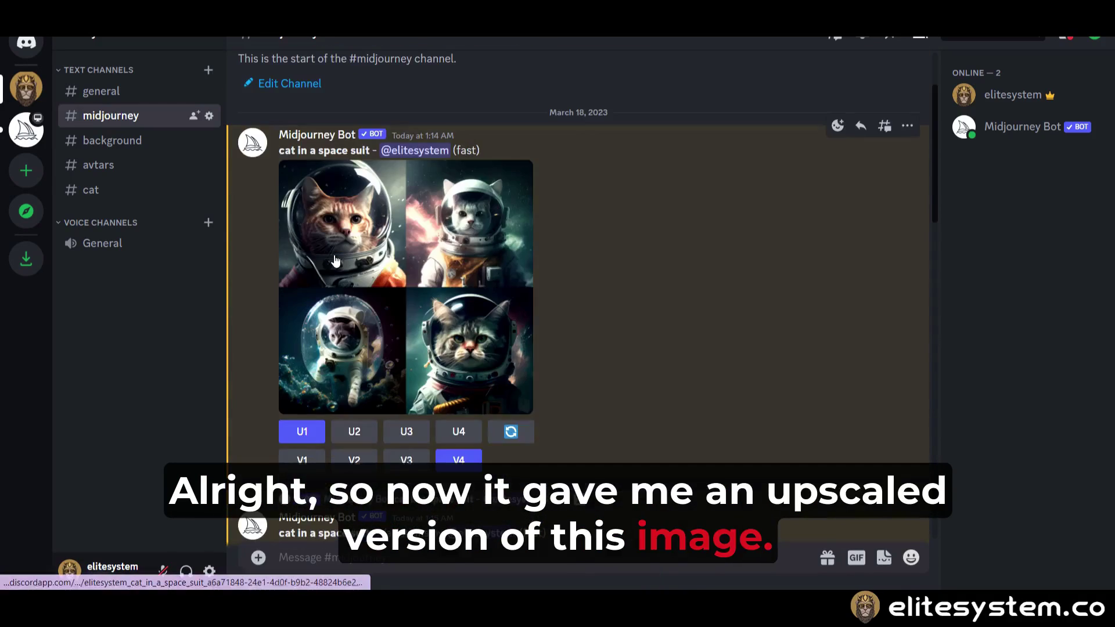
scroll(430, 328, down, 7)
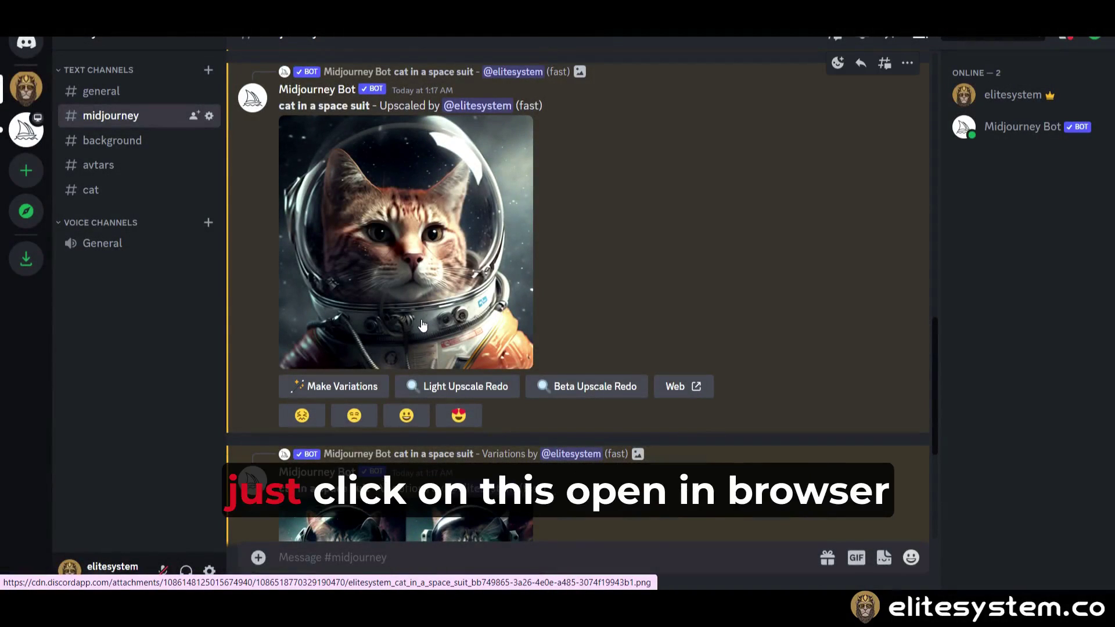
click(406, 305)
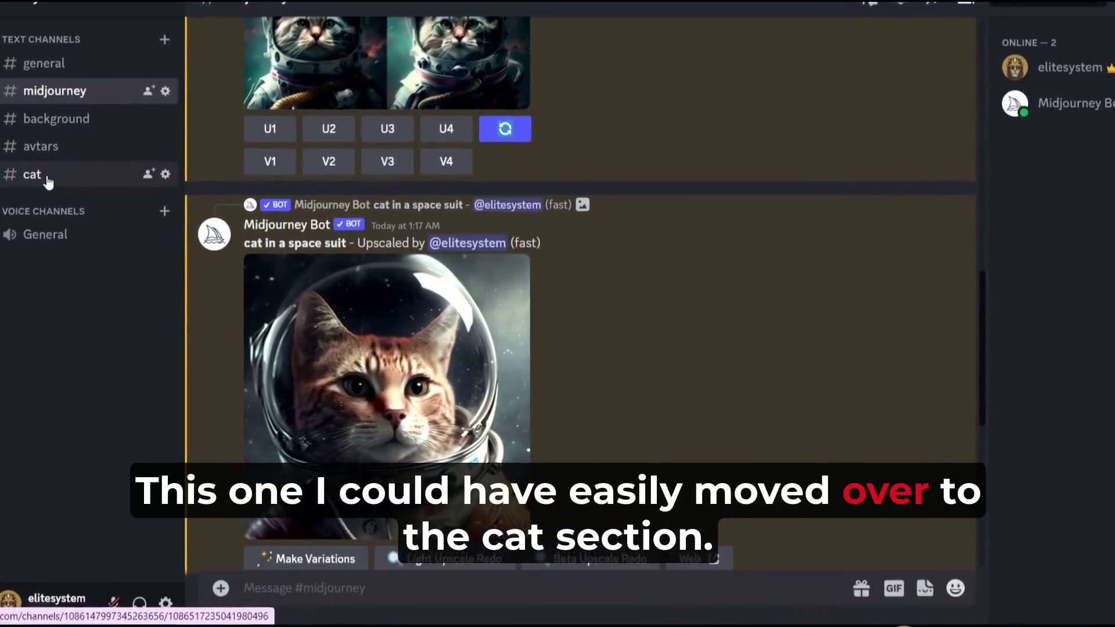
Step: Check the cat channel and review the upscaled image and the rerun variations in the midjourney channel
click(47, 179)
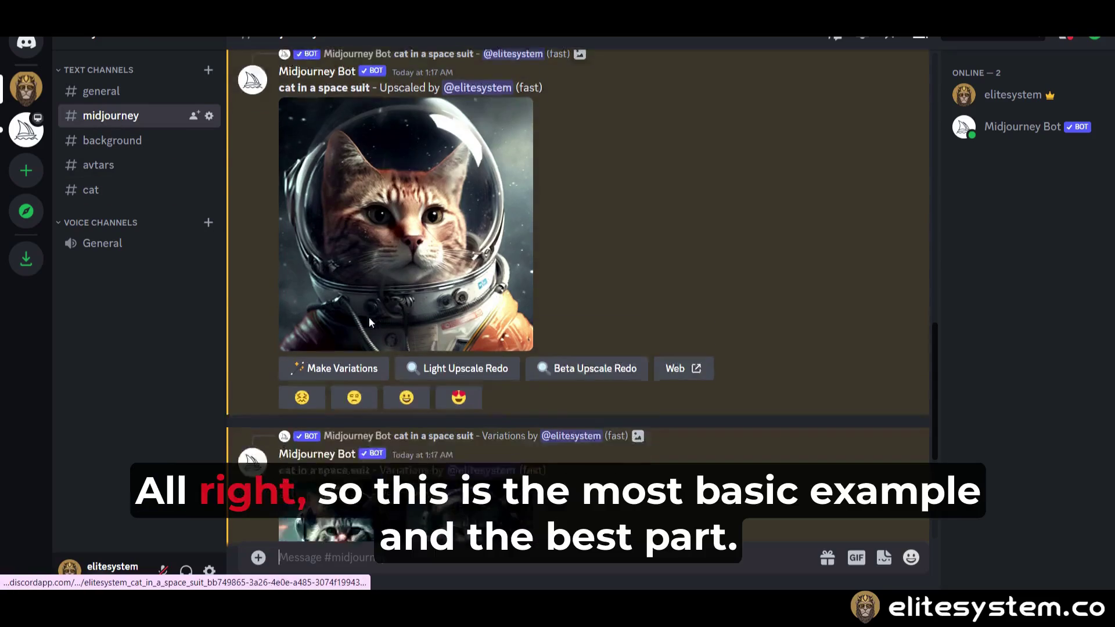
scroll(368, 325, down, 5)
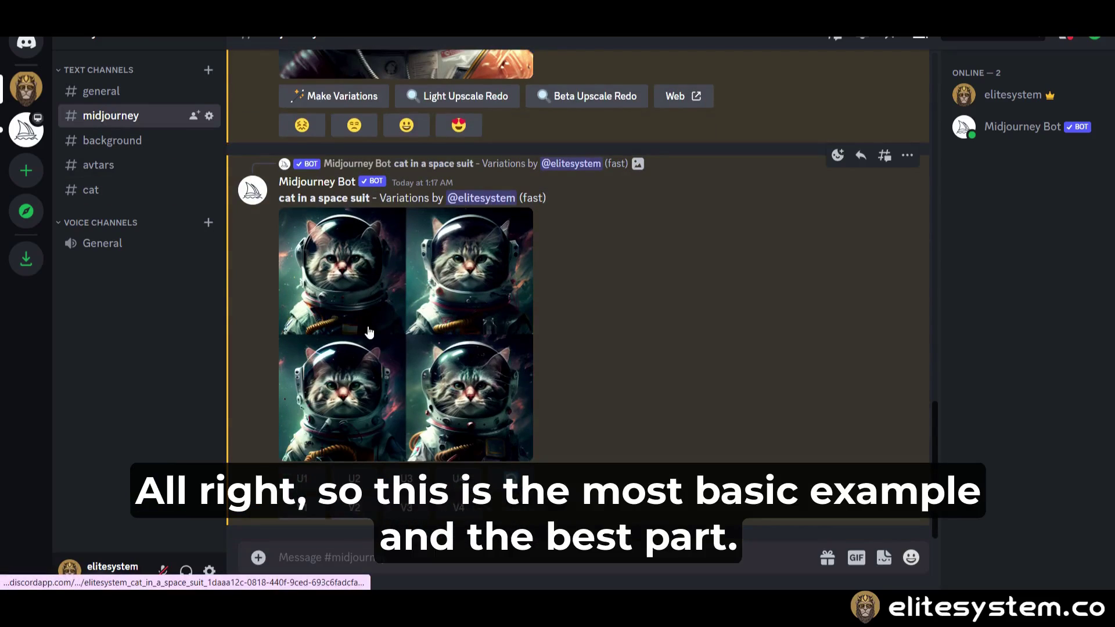
scroll(399, 368, up, 7)
scroll(398, 368, down, 2)
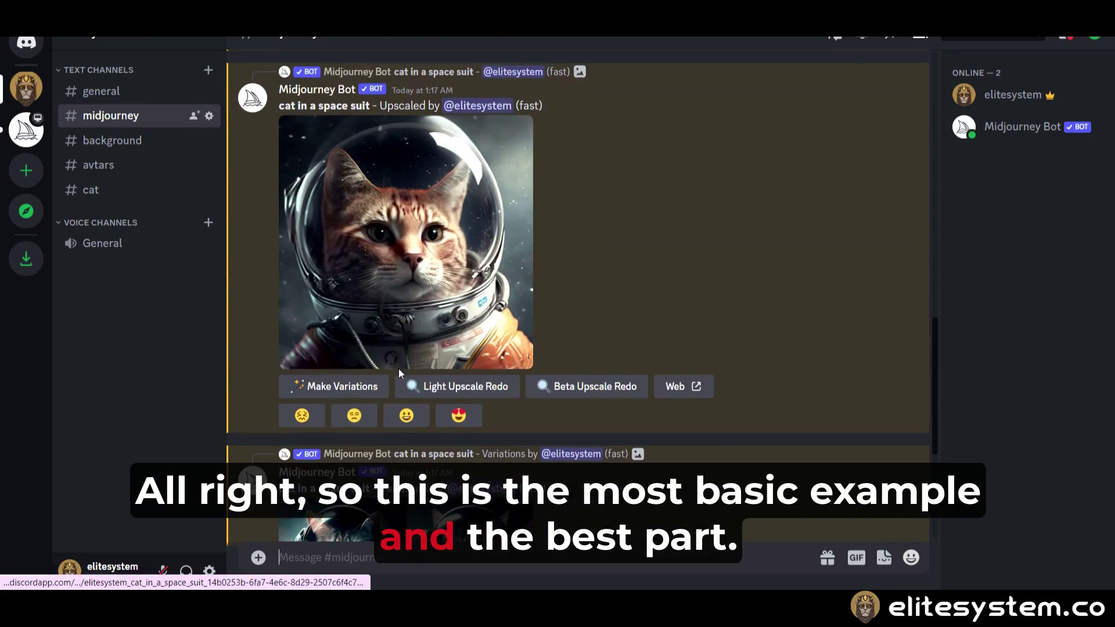
scroll(393, 412, down, 5)
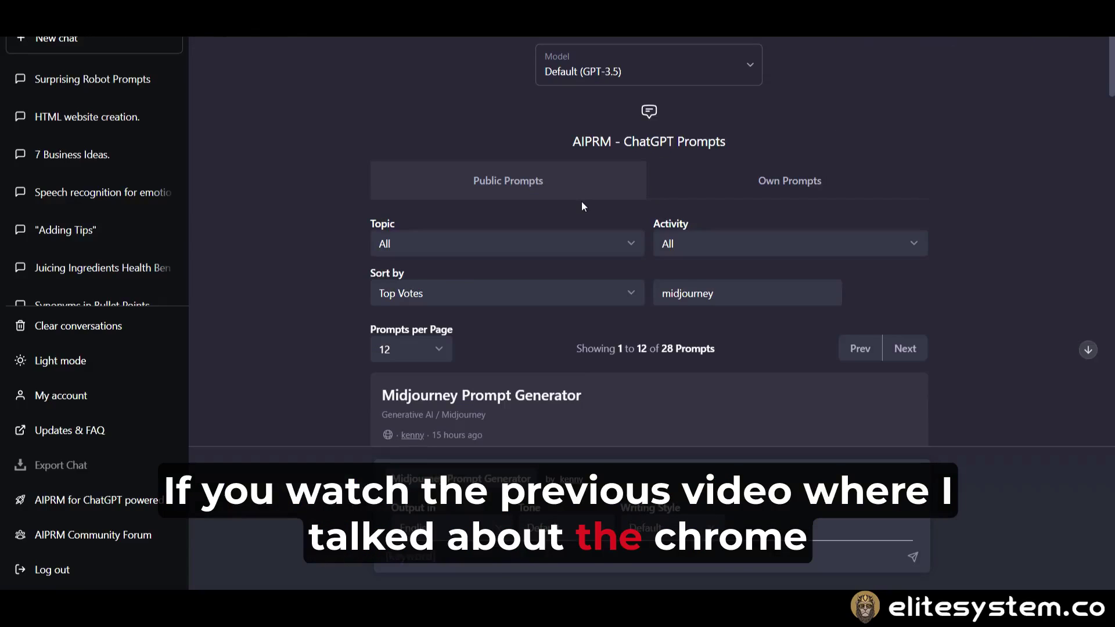
Step: Switch to ChatGPT and generate a prompt for "robots fighting in a dystopian land" with AIPRM's MidJourney Prompt Ultra Detailed template
scroll(318, 320, down, 3)
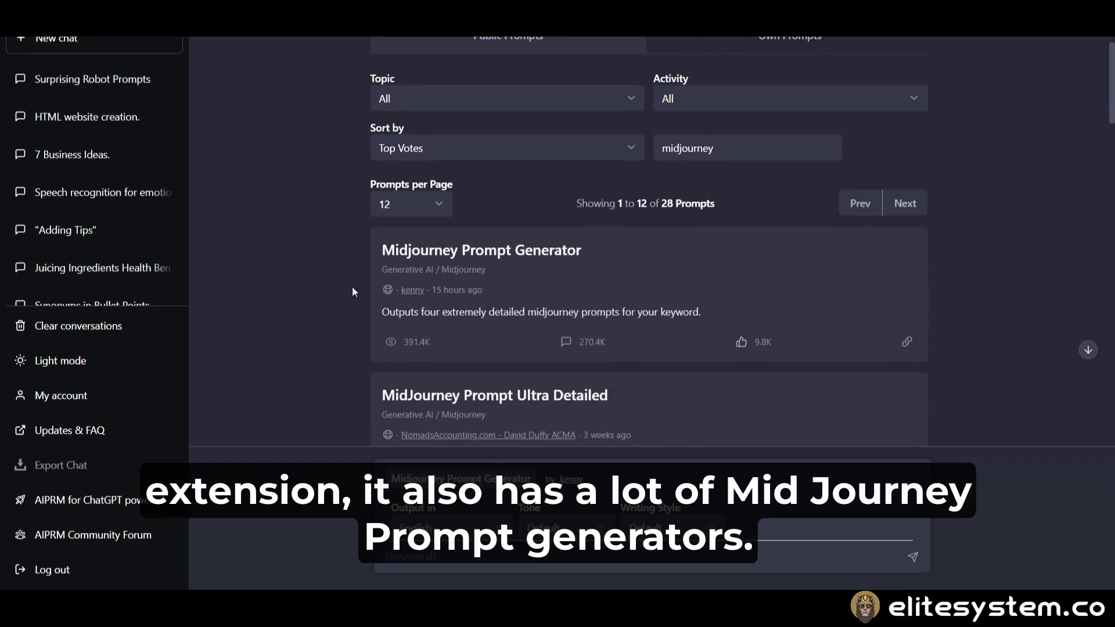
scroll(546, 266, down, 6)
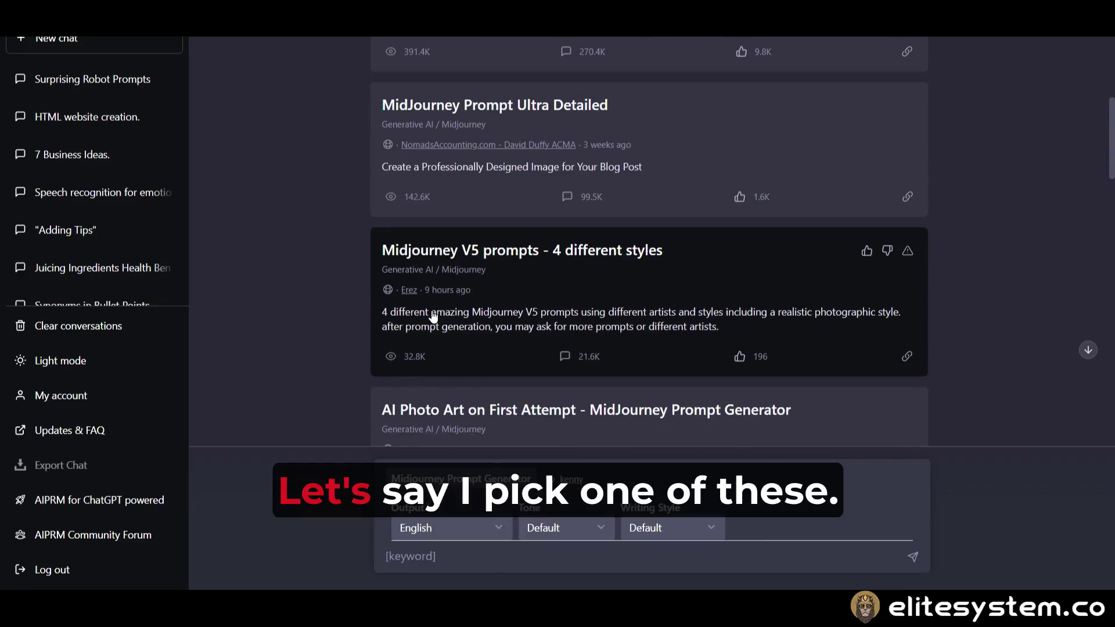
scroll(474, 224, up, 1)
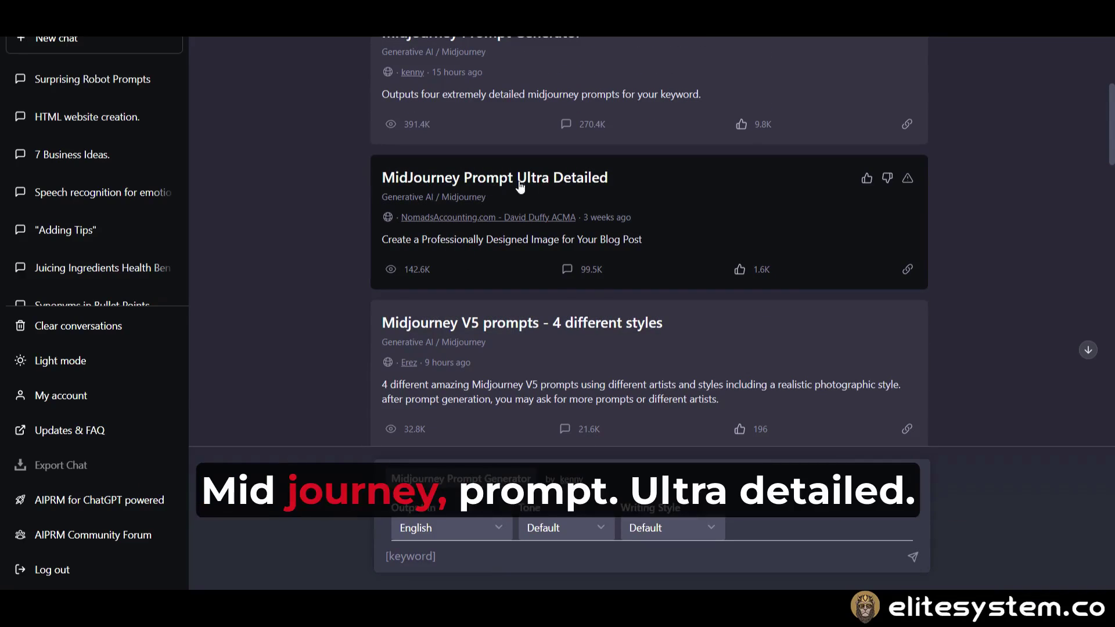
click(474, 271)
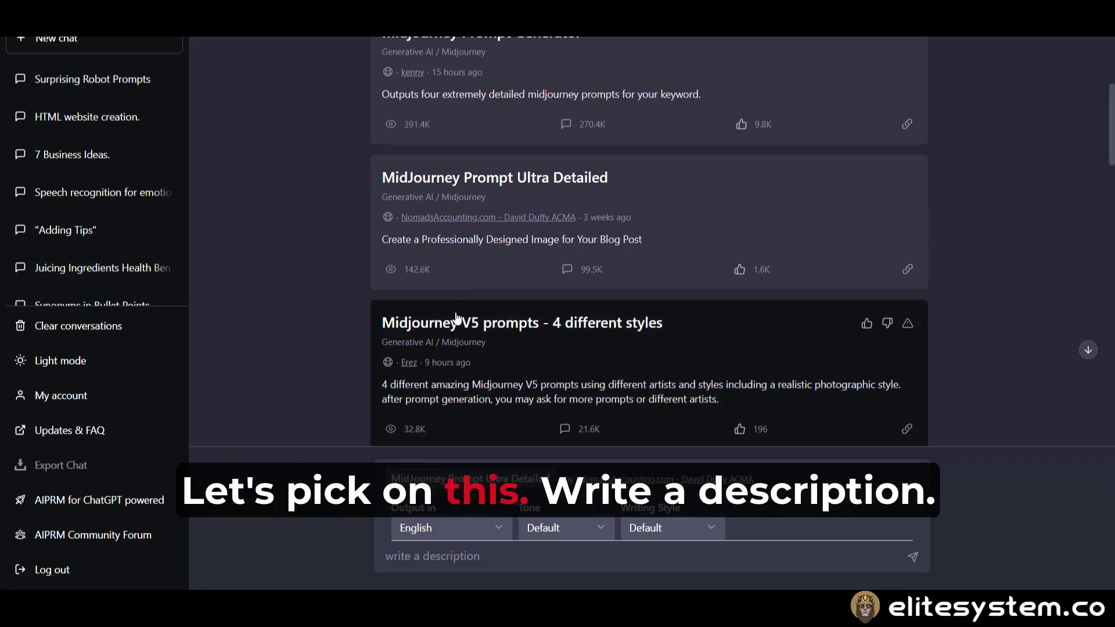
text(robot)
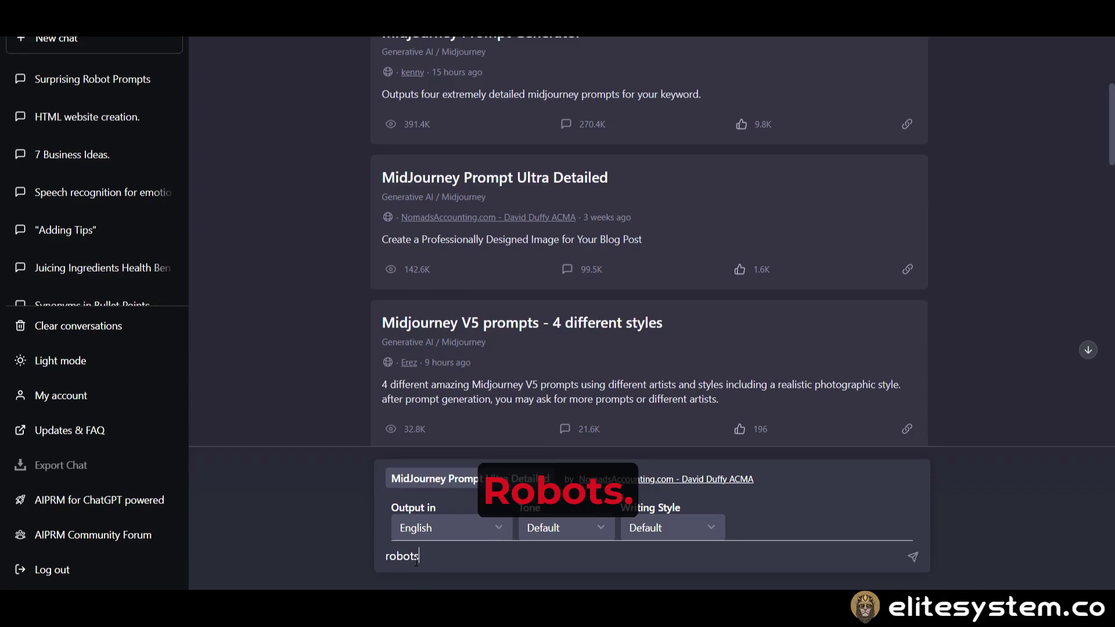
text(s)
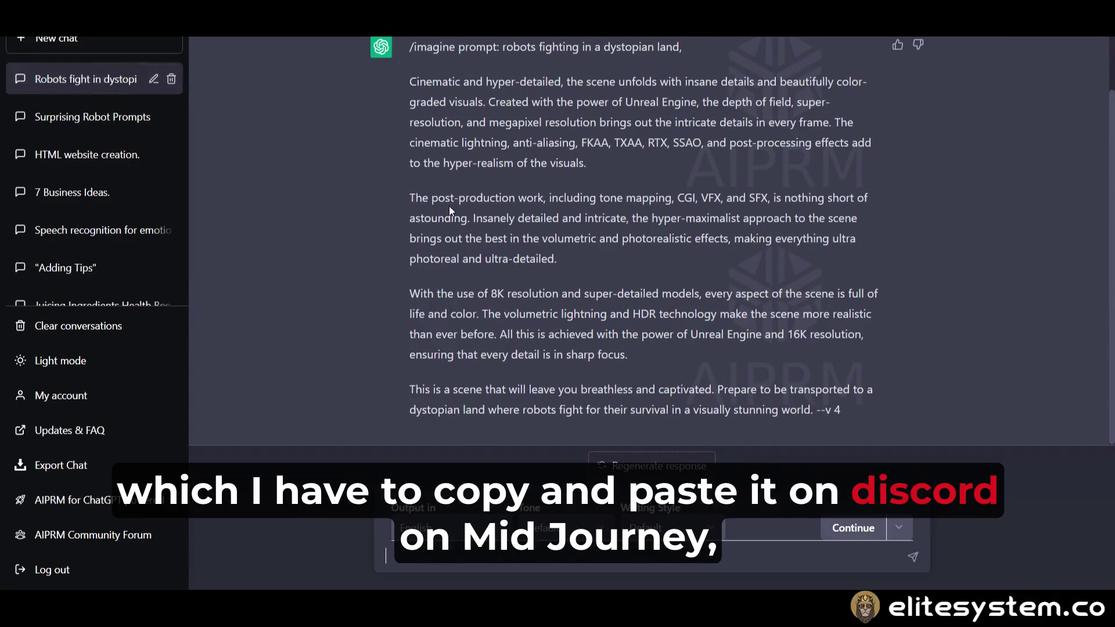
Step: Copy the entire generated robot prompt, switch to Discord and submit it with /imagine in the background channel
scroll(456, 237, up, 2)
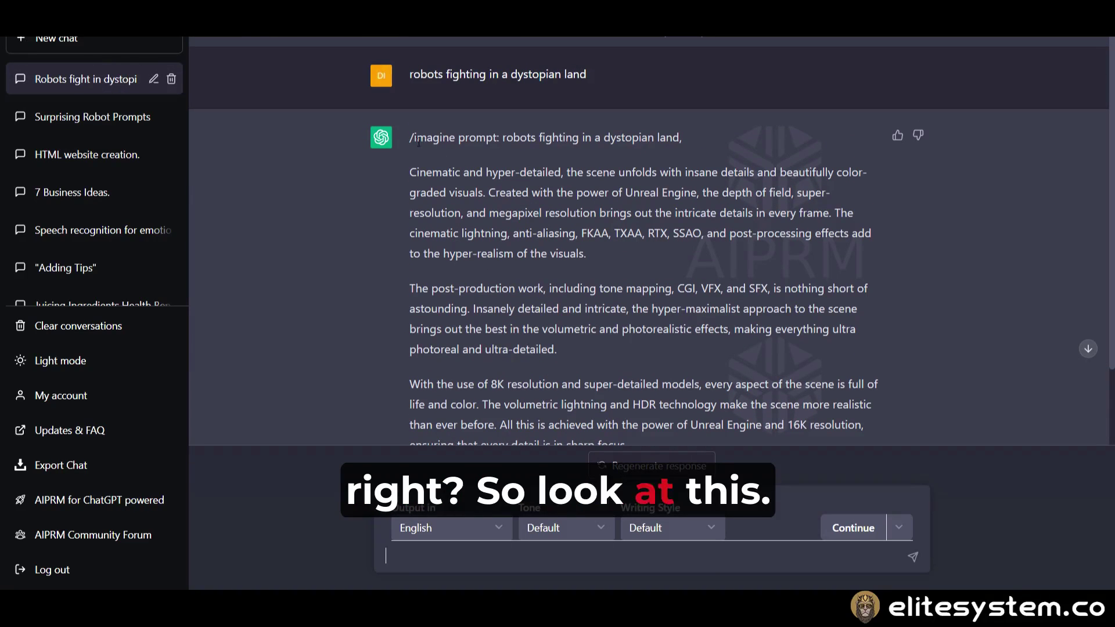
drag(409, 138, 842, 413)
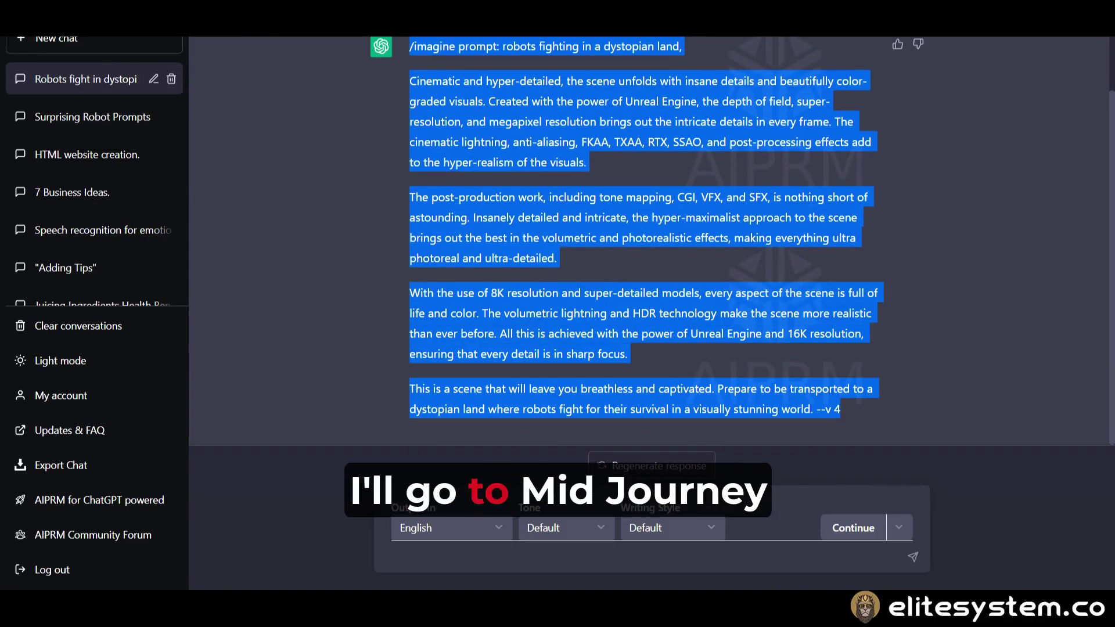
key(alt+Tab)
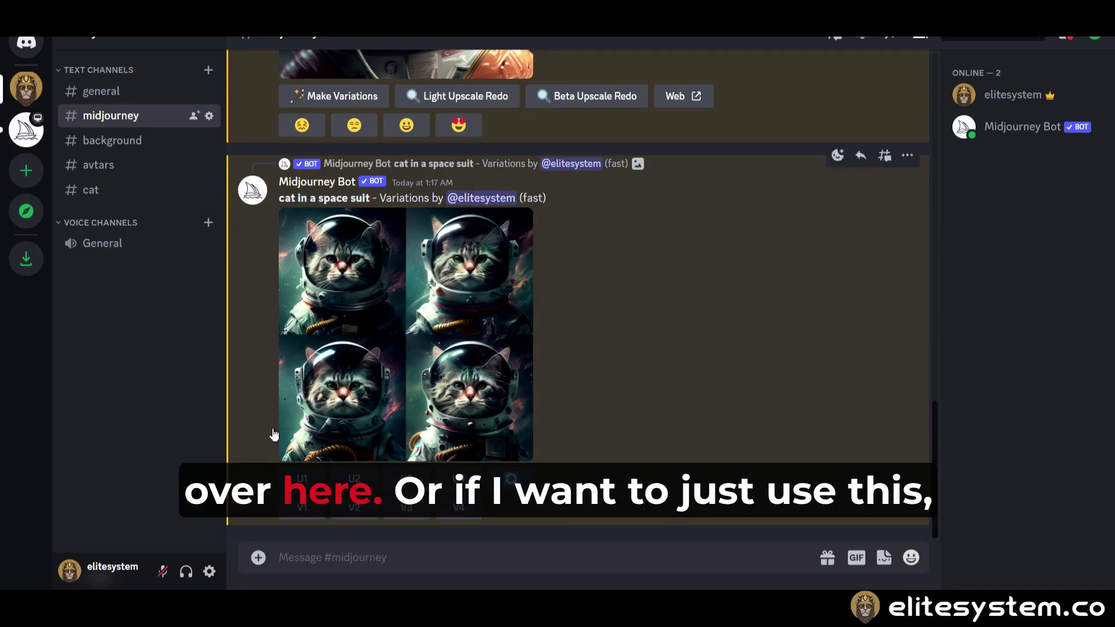
click(117, 141)
key(ctrl+v)
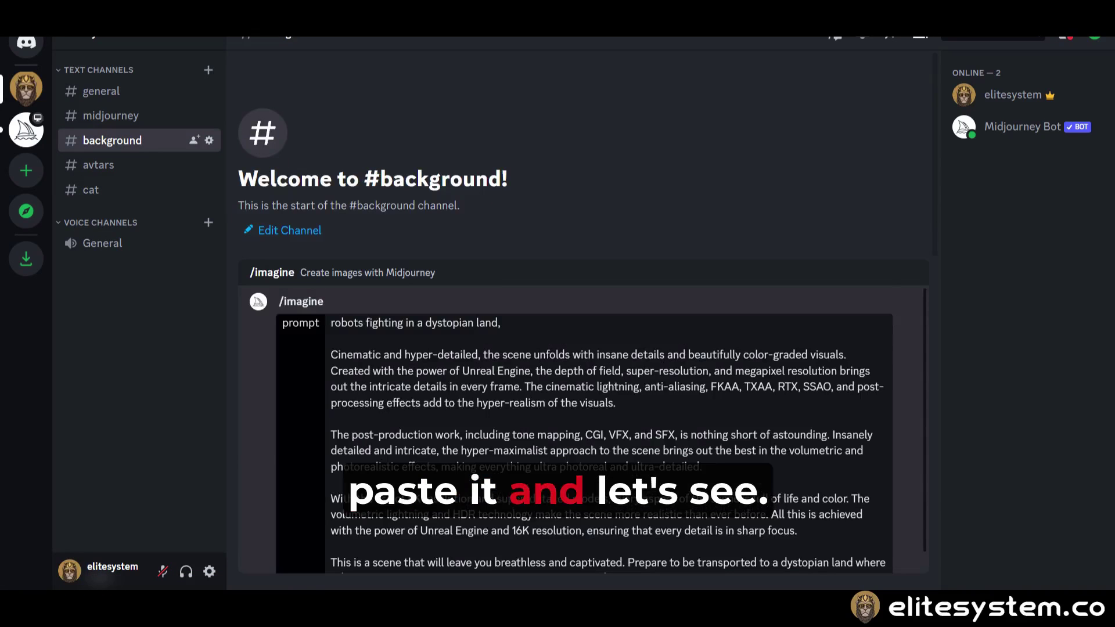
key(Return)
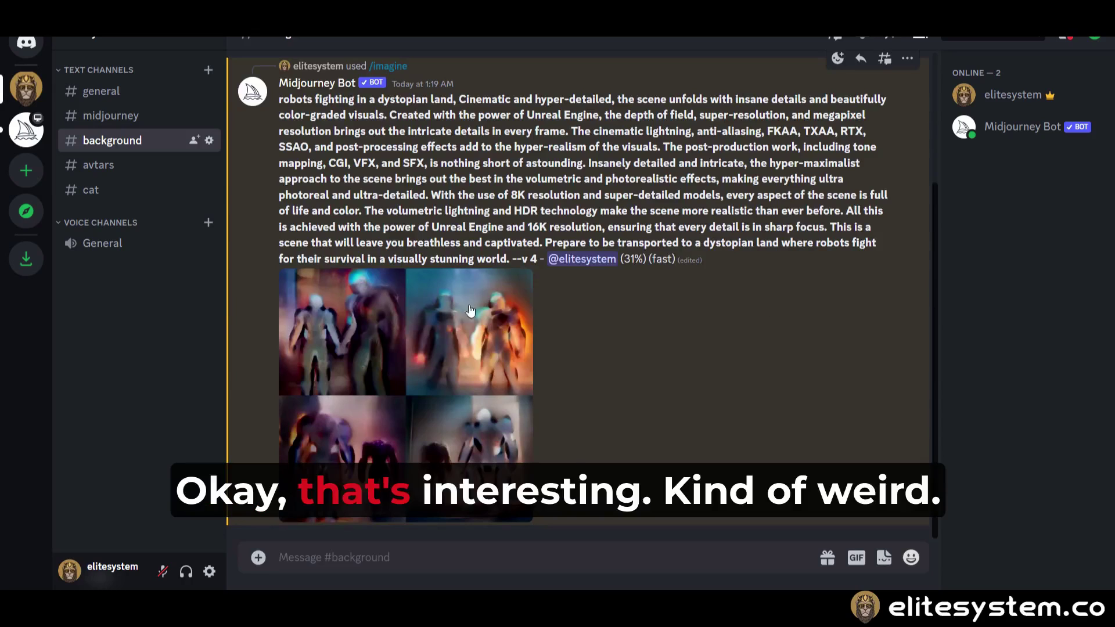
Step: Inspect the robot images in the background channel, enlarging the grid while it renders and after it finishes
click(312, 314)
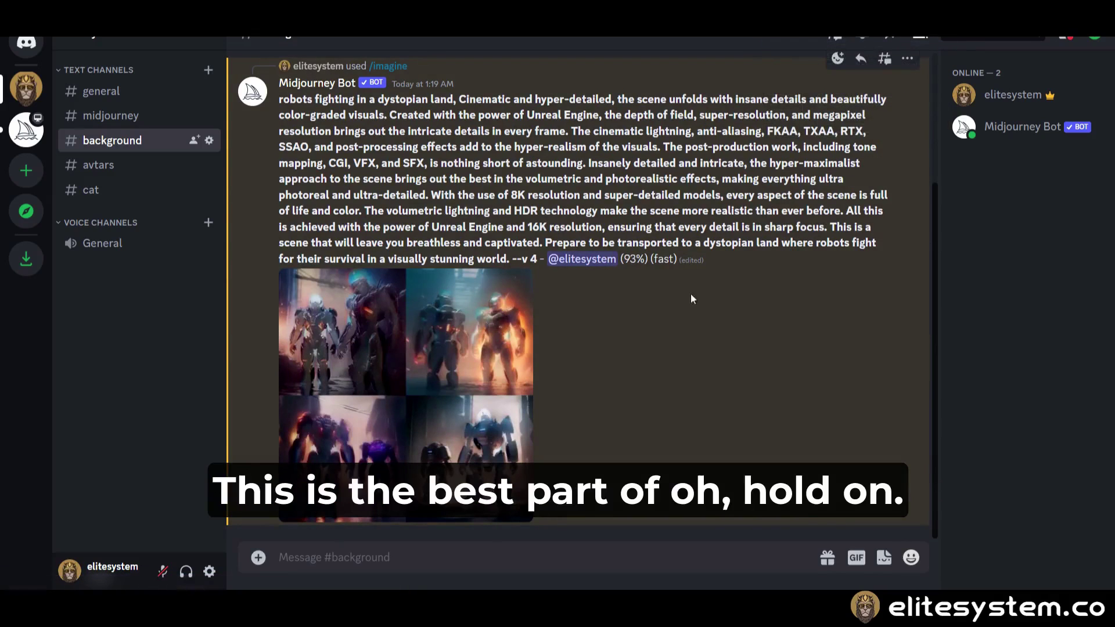
click(373, 321)
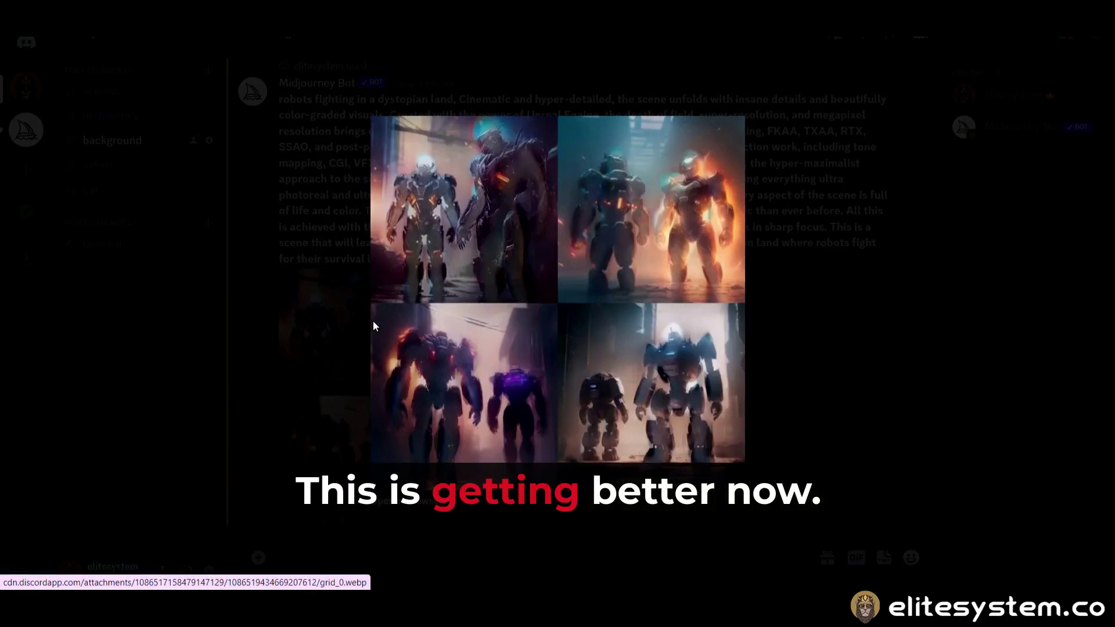
click(785, 347)
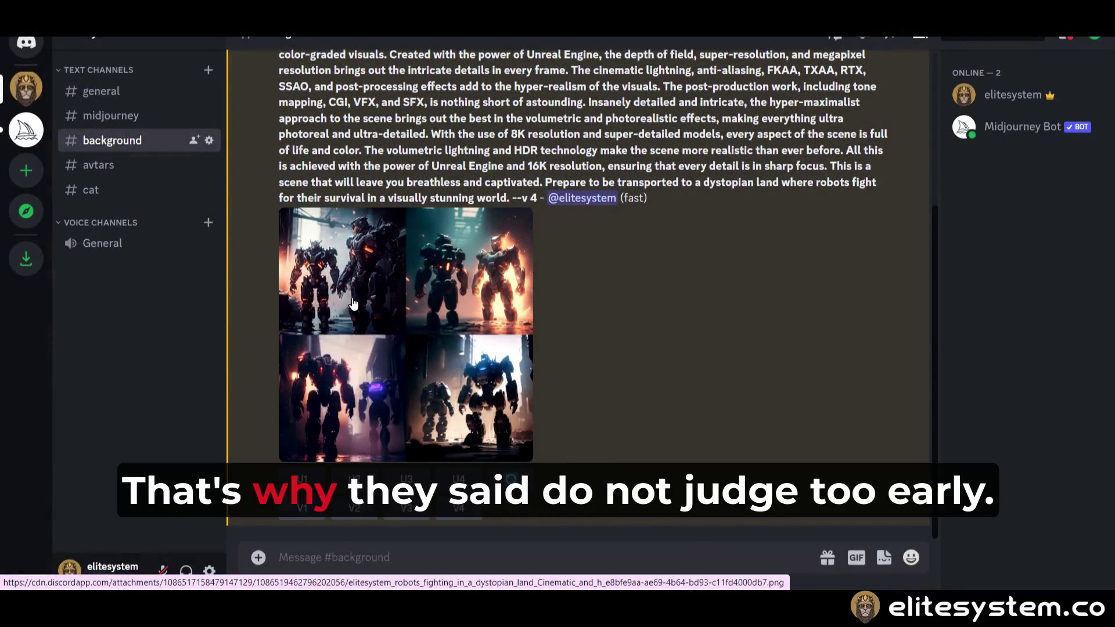
click(304, 371)
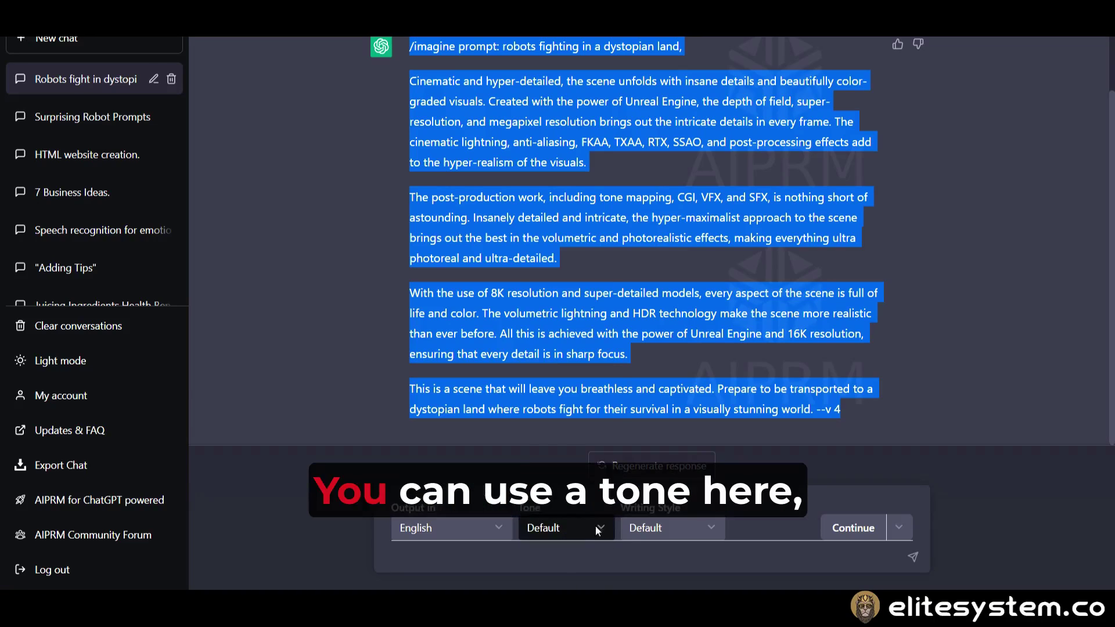
Step: Look through the available tone and writing style options for the AIPRM prompt output in ChatGPT
click(595, 524)
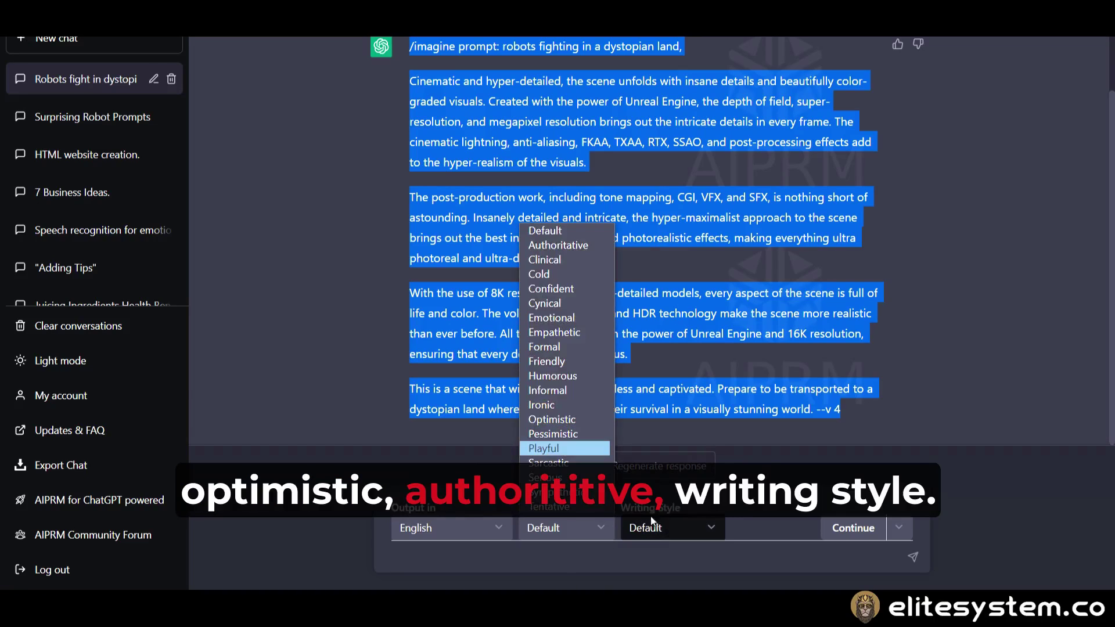
click(667, 530)
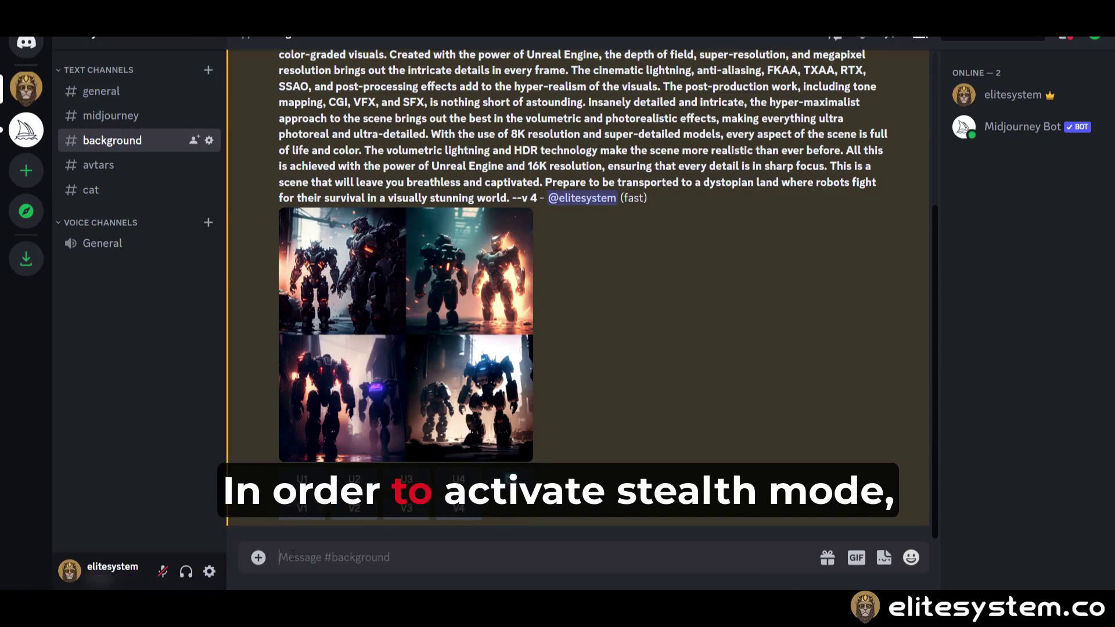
Step: Switch to Discord and run the /stealth command in the background channel
text(/stea)
click(283, 514)
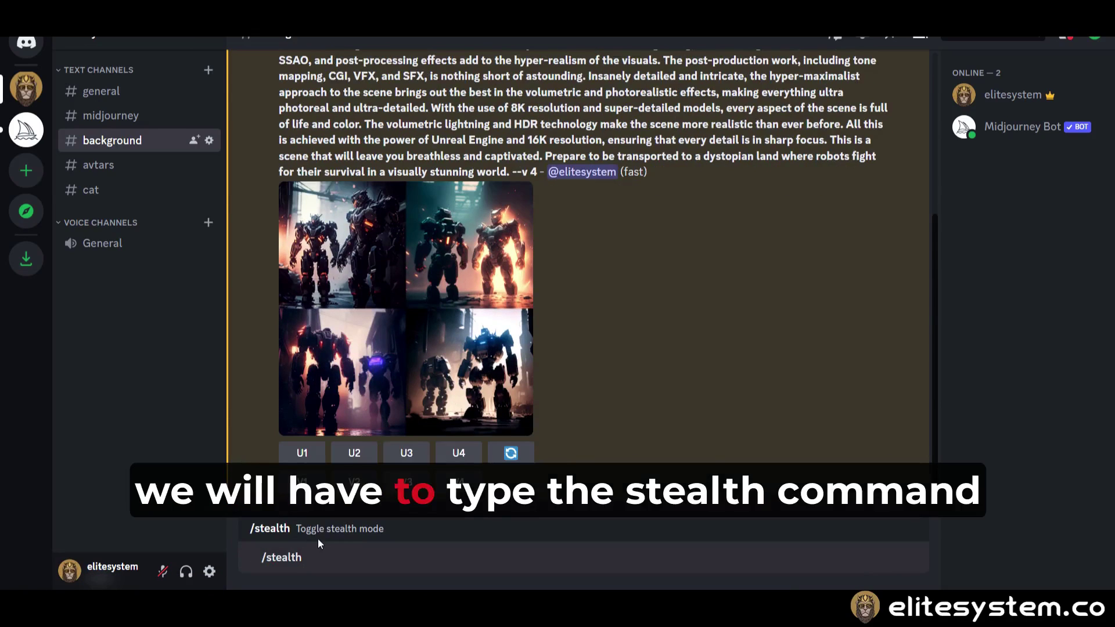
key(Return)
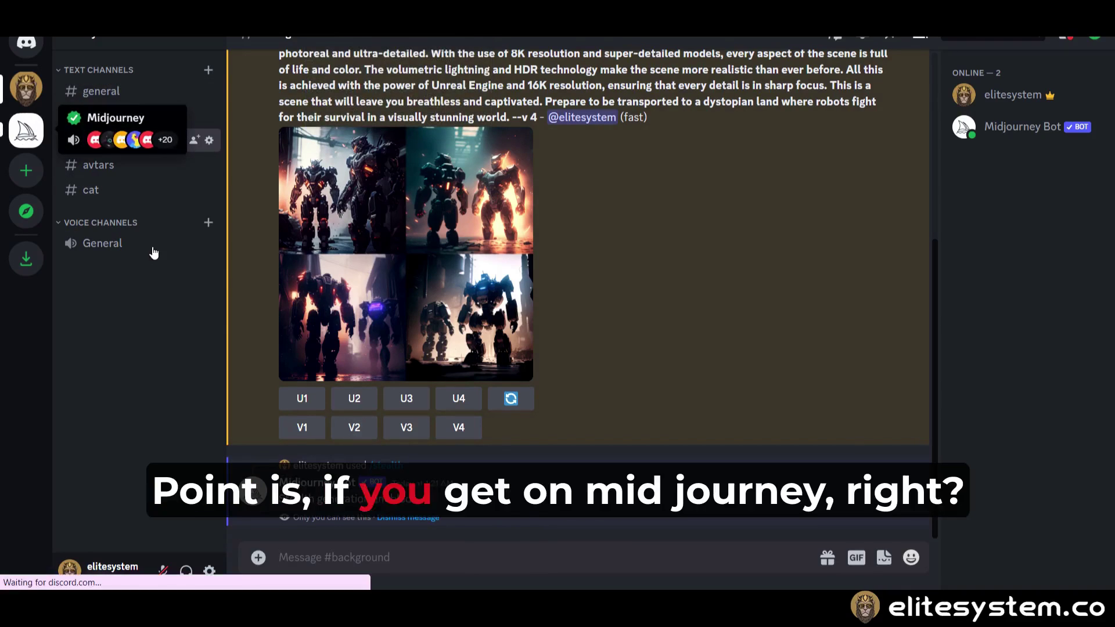
Step: Open the official Midjourney server and look through its trial-support and member-support channels
click(25, 130)
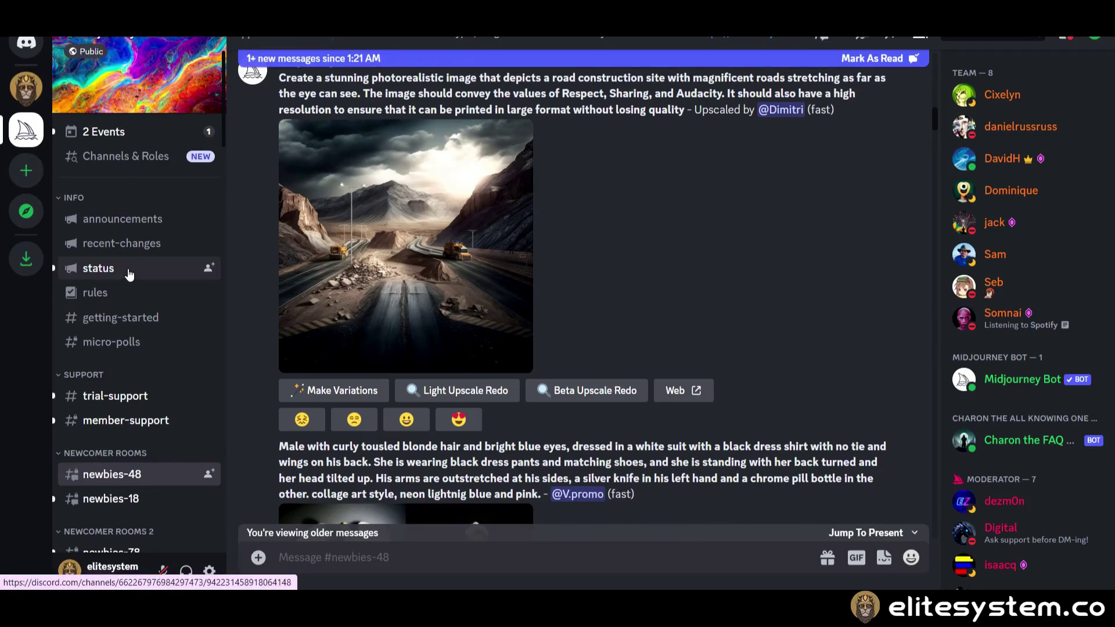
click(131, 398)
scroll(405, 378, down, 3)
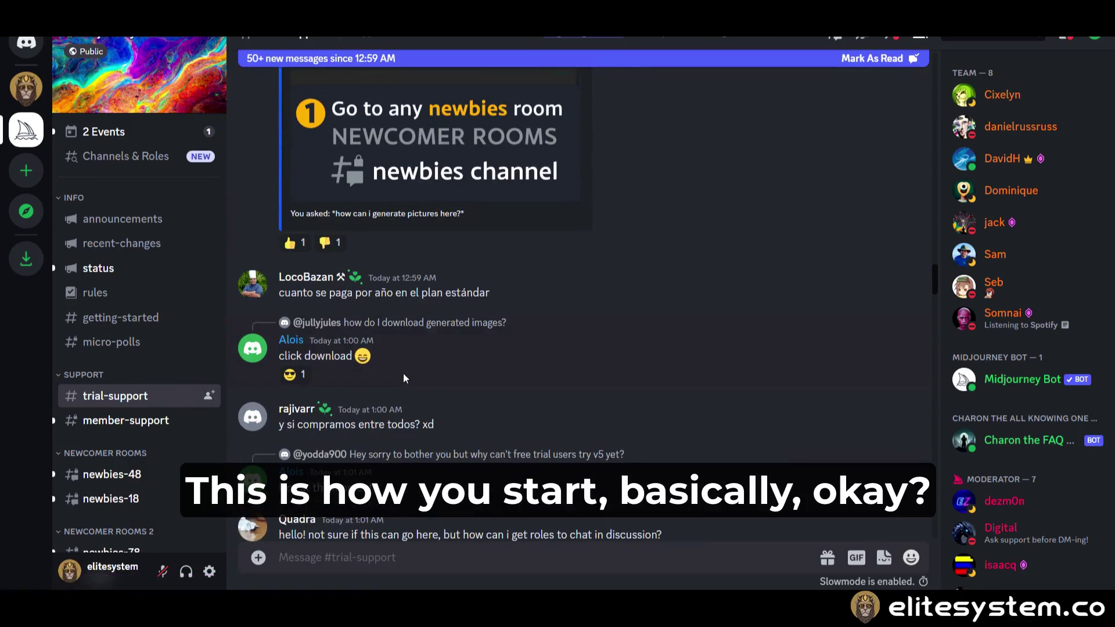
scroll(405, 378, down, 5)
click(152, 419)
Step: Browse the public image generations in the Midjourney server's general-9 room and return to the personal server
scroll(138, 326, down, 2)
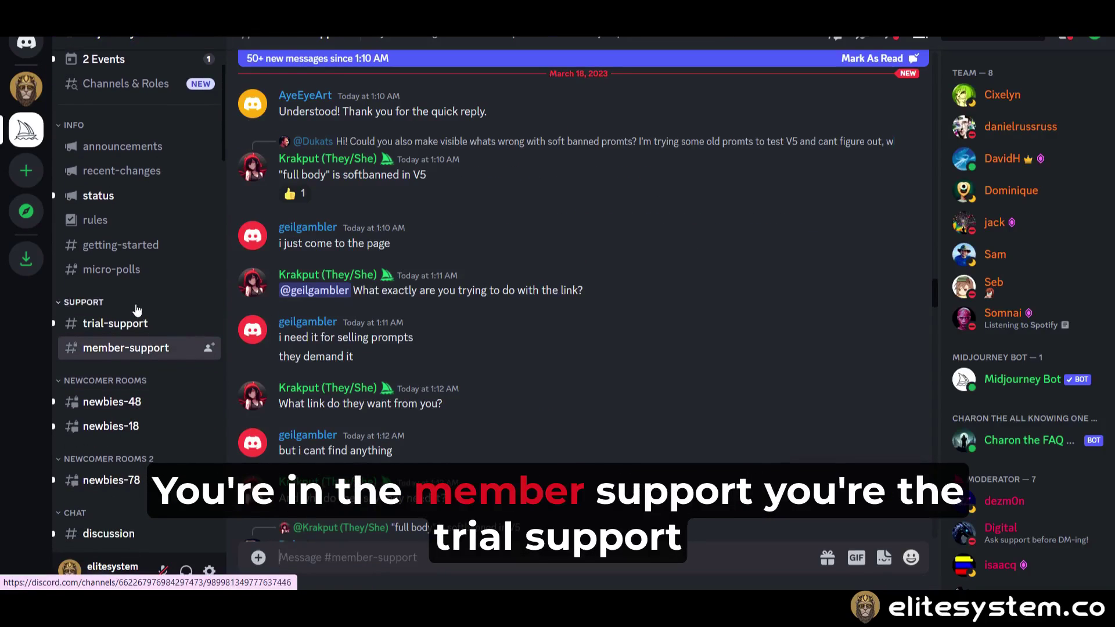
scroll(134, 349, down, 5)
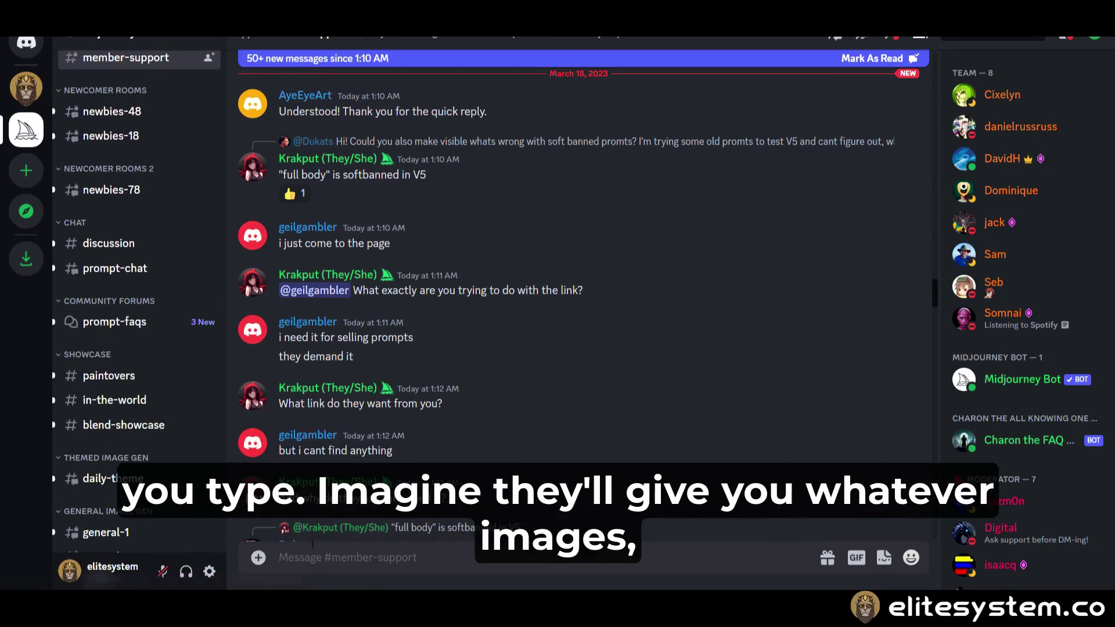
scroll(341, 347, down, 5)
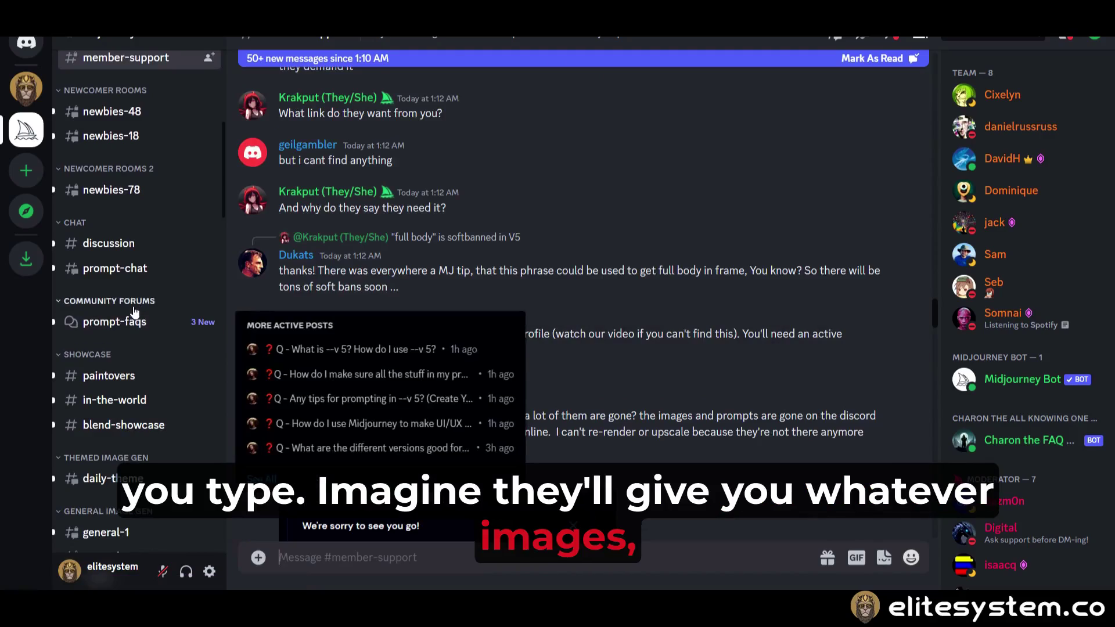
scroll(376, 303, down, 10)
scroll(396, 328, down, 8)
scroll(140, 250, down, 5)
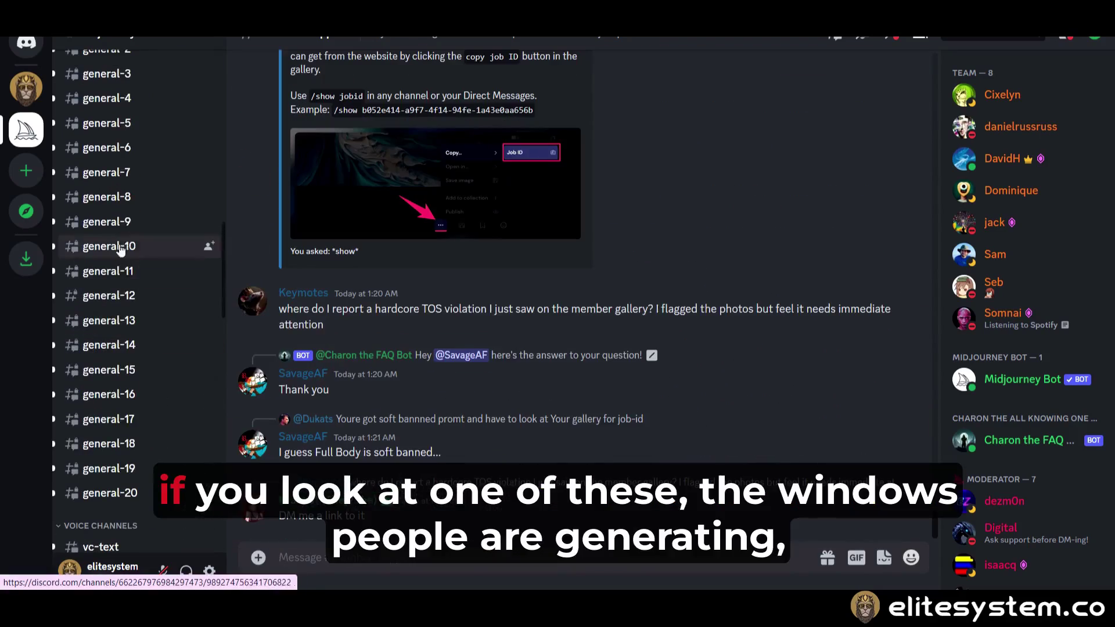
click(116, 222)
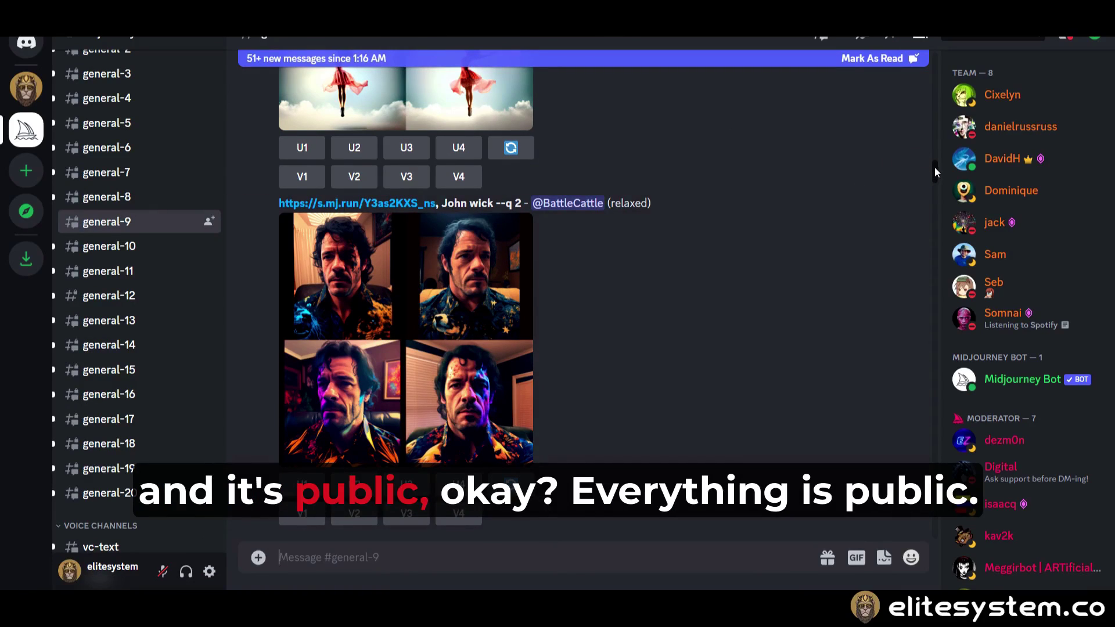
scroll(934, 166, down, 15)
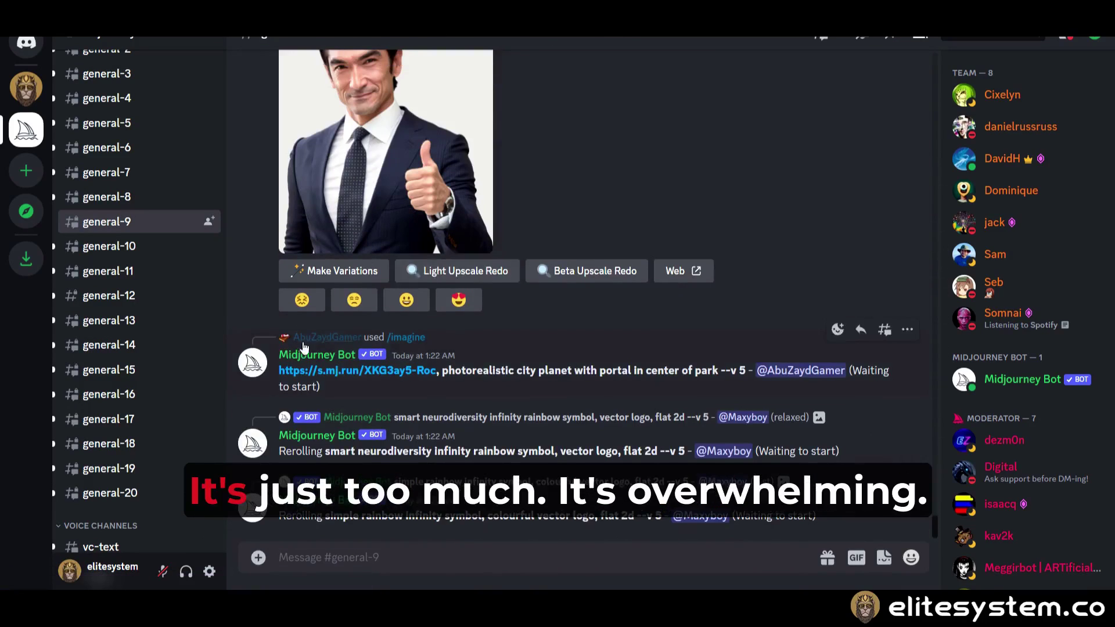
scroll(409, 306, up, 10)
scroll(427, 301, down, 7)
scroll(112, 310, down, 5)
scroll(112, 310, up, 10)
click(26, 88)
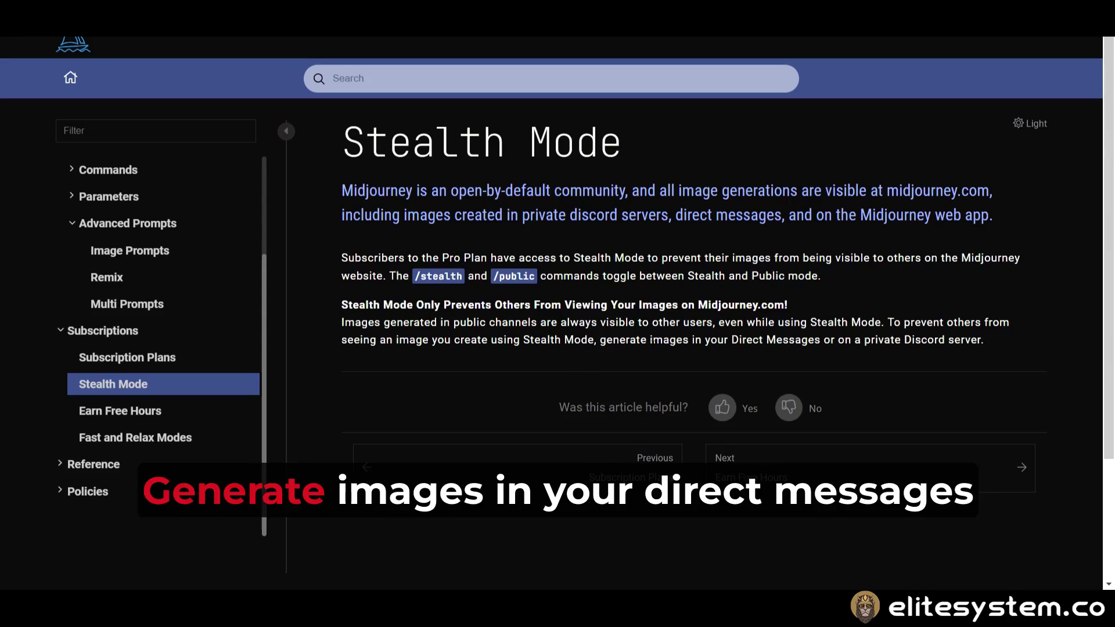
Step: In the Stealth Mode documentation, highlight the passage on preventing others from seeing images by using direct messages or a private Discord server
drag(731, 340, 983, 342)
drag(887, 322, 1000, 324)
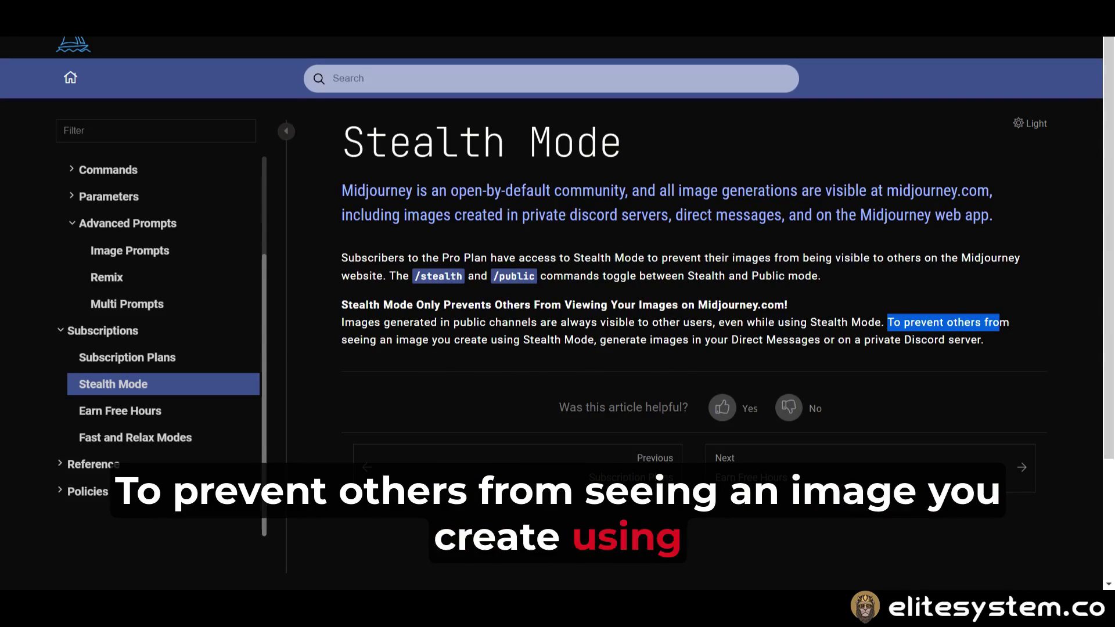
drag(618, 340, 767, 340)
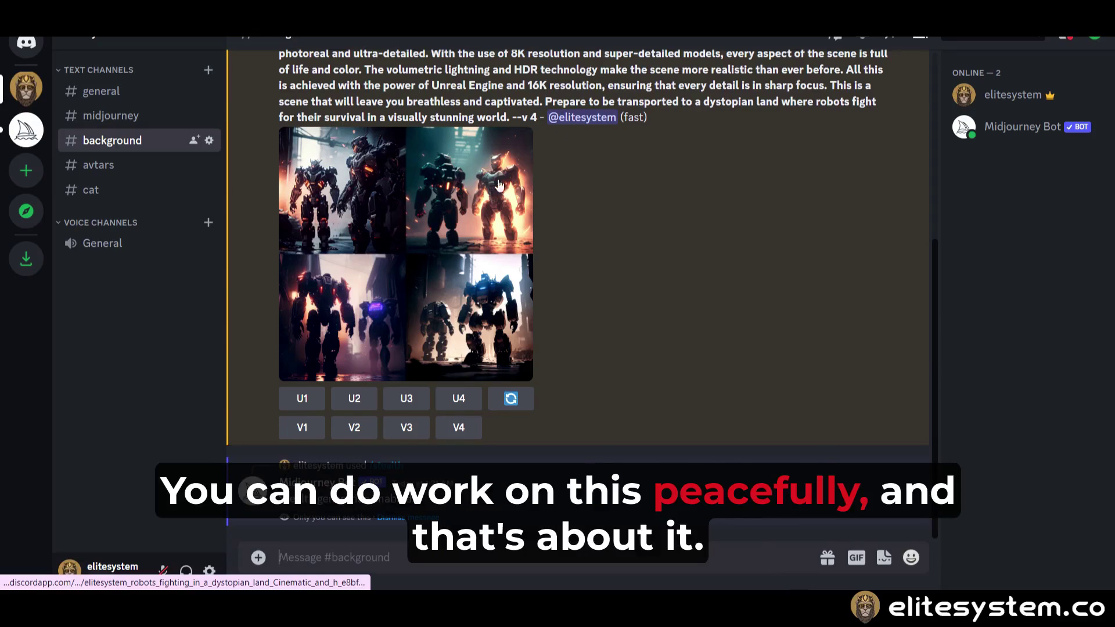
scroll(473, 169, up, 5)
scroll(450, 297, down, 5)
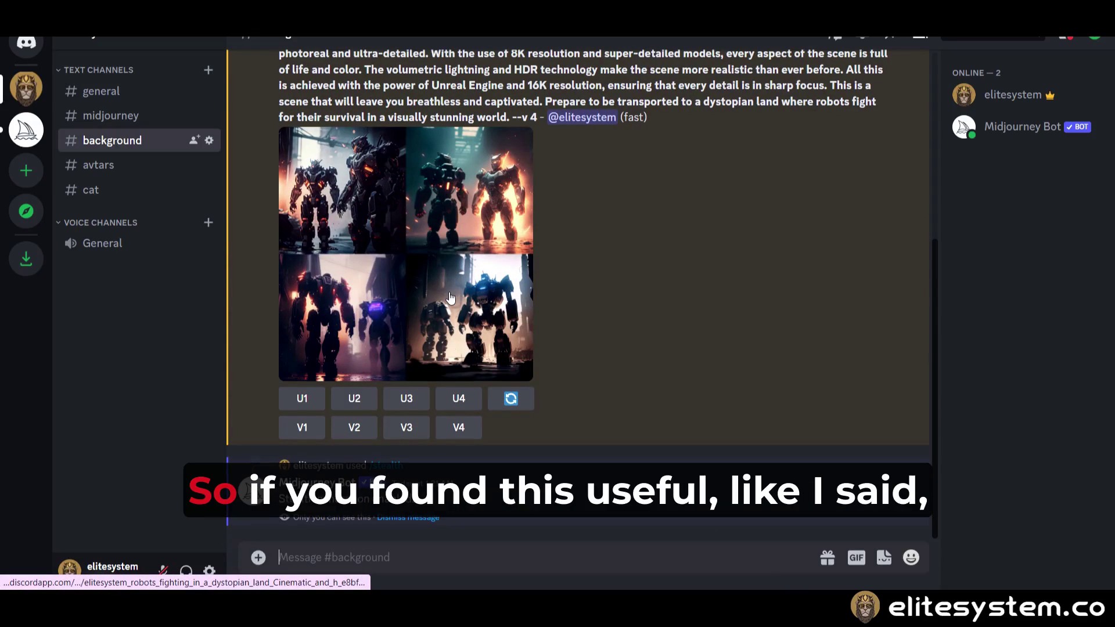